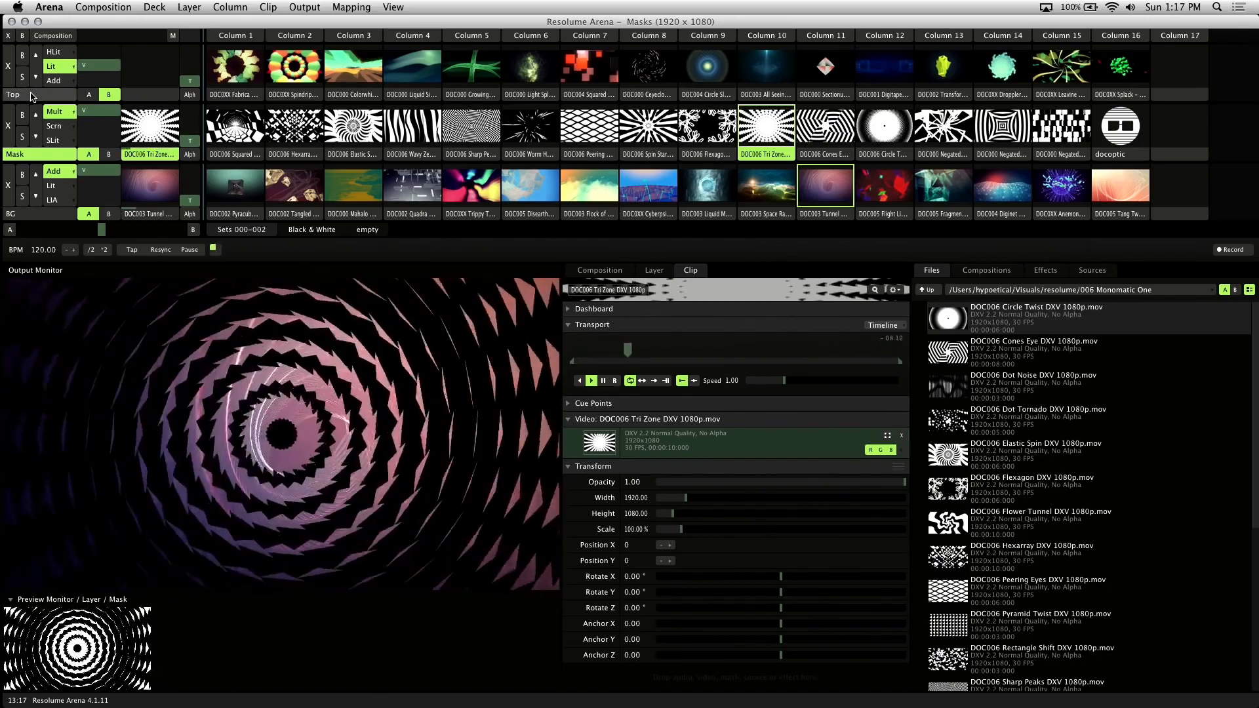
Inspect the Top, Mask and BG layers' properties and effects
click(32, 96)
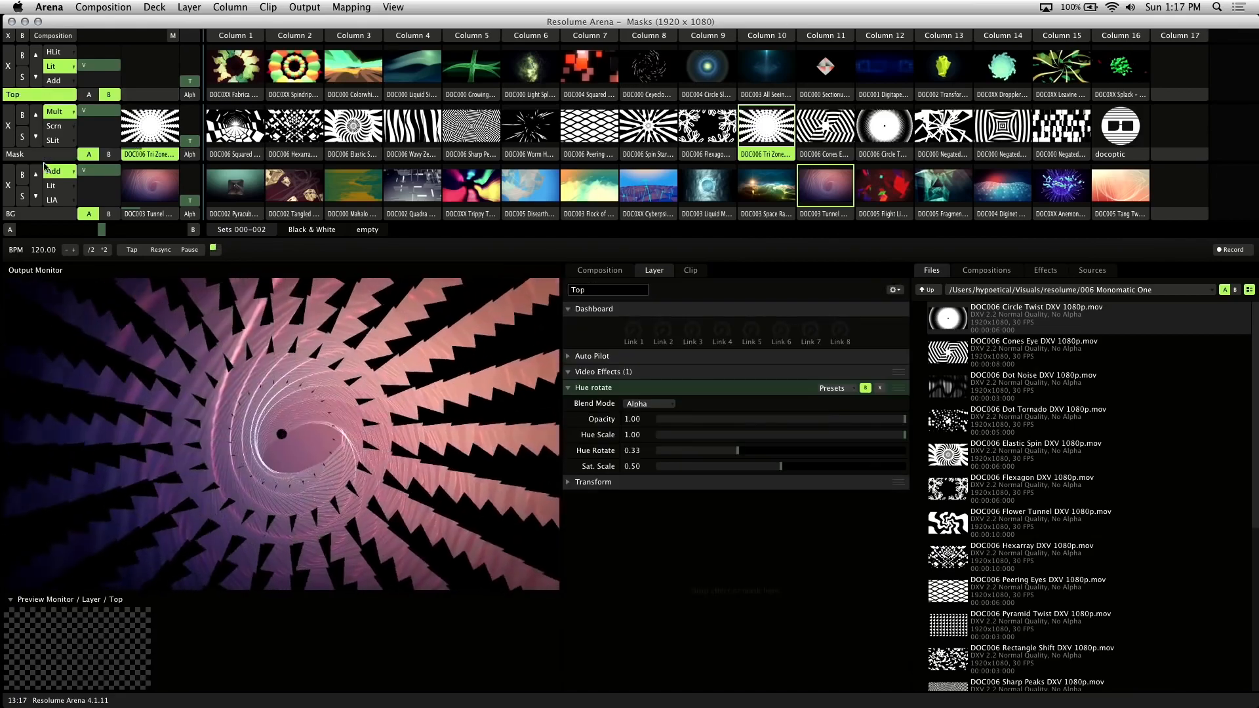
click(44, 158)
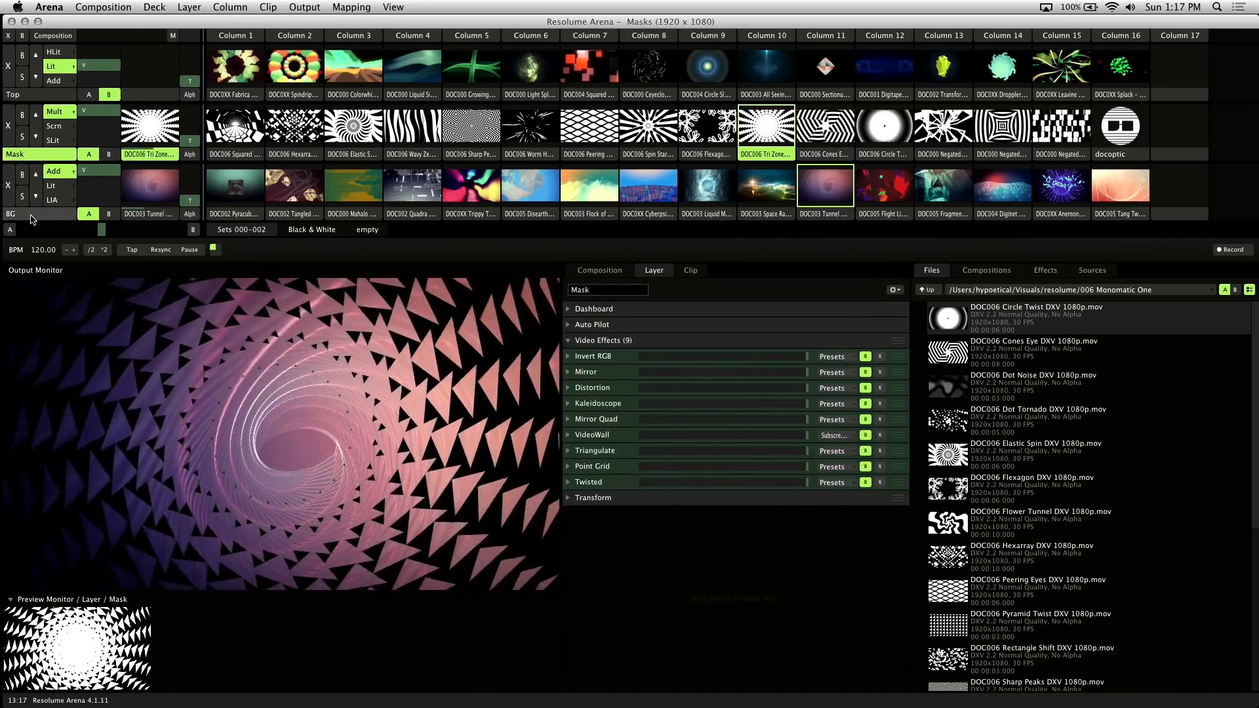
click(31, 216)
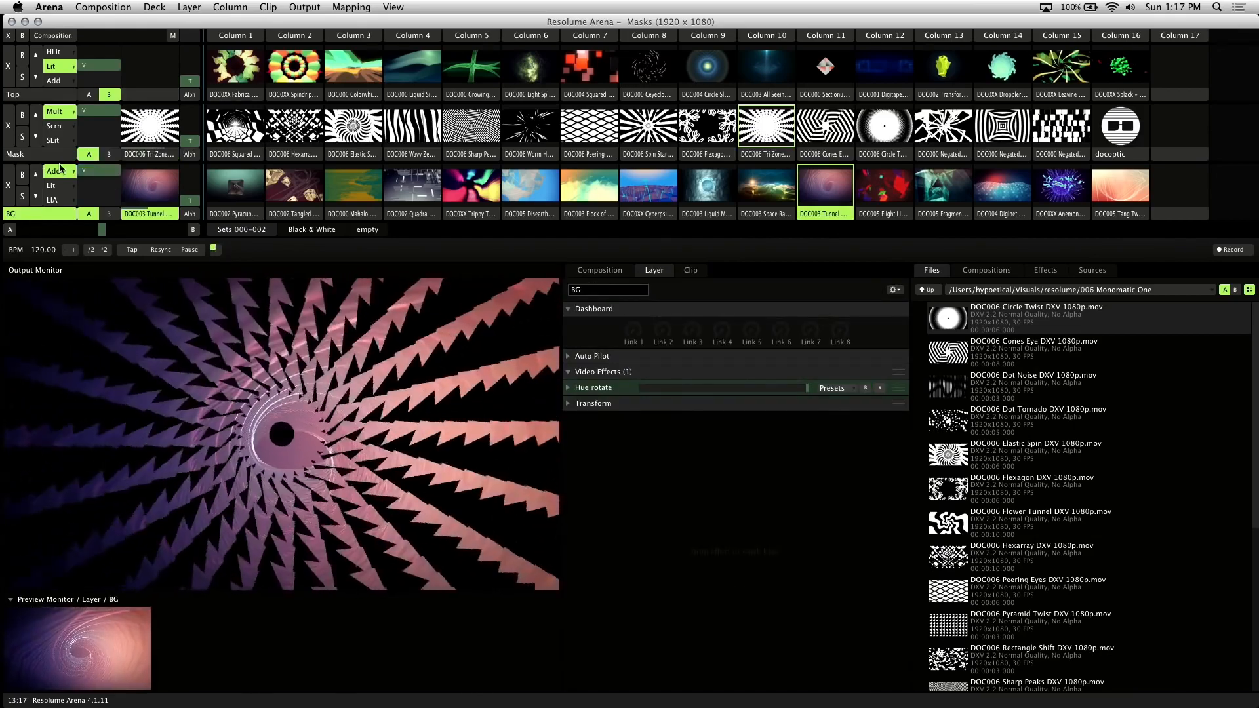
click(59, 156)
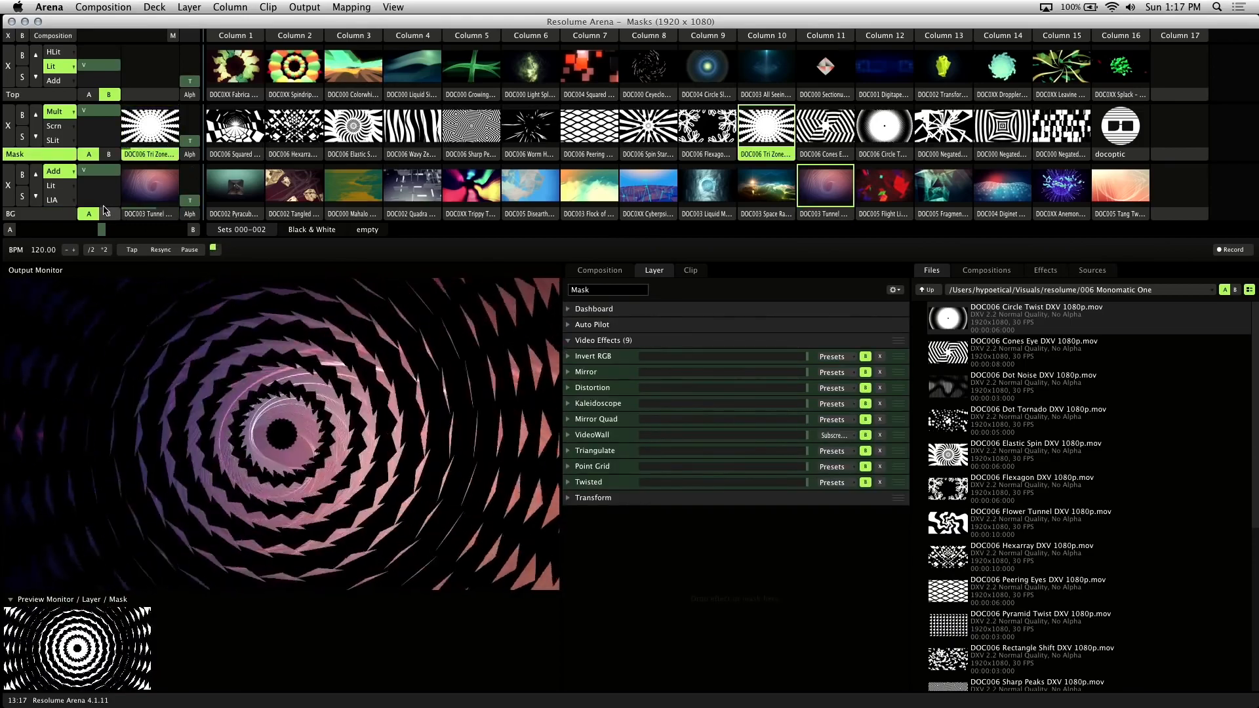
Set the composition's clip target to Active Layer, then reselect the Mask layer showing its nine effects
click(120, 8)
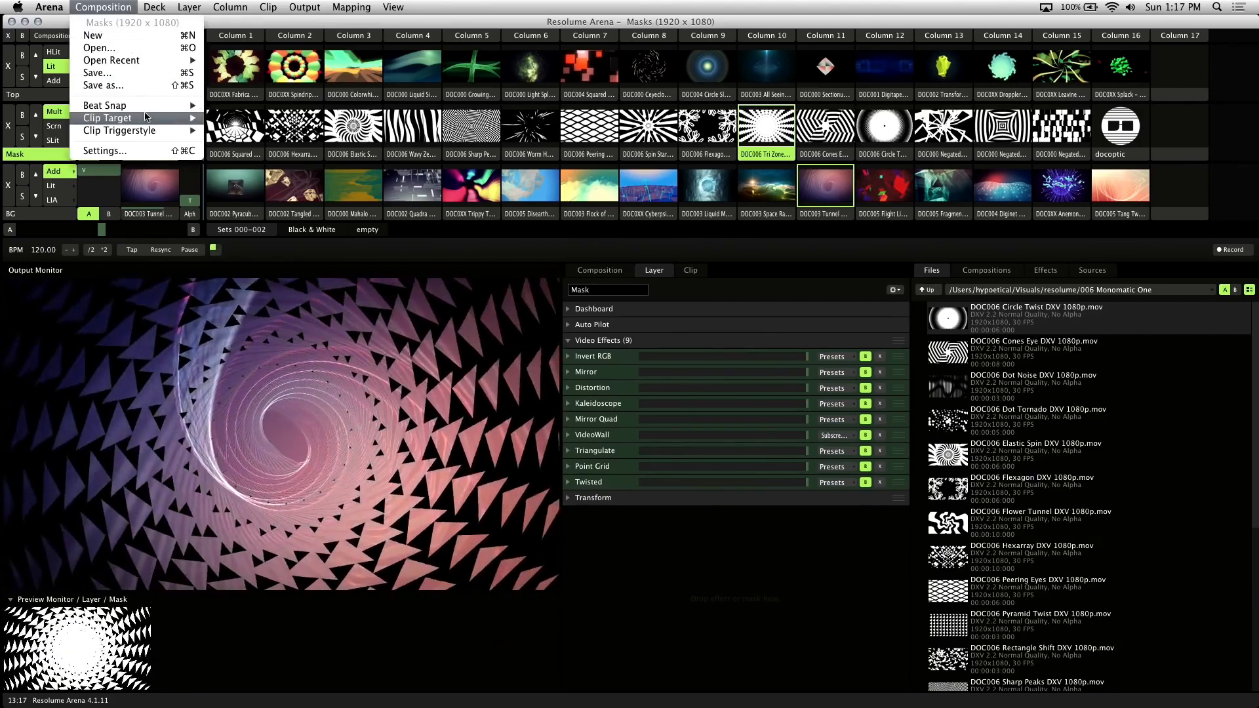
mouse_move(164, 118)
click(237, 131)
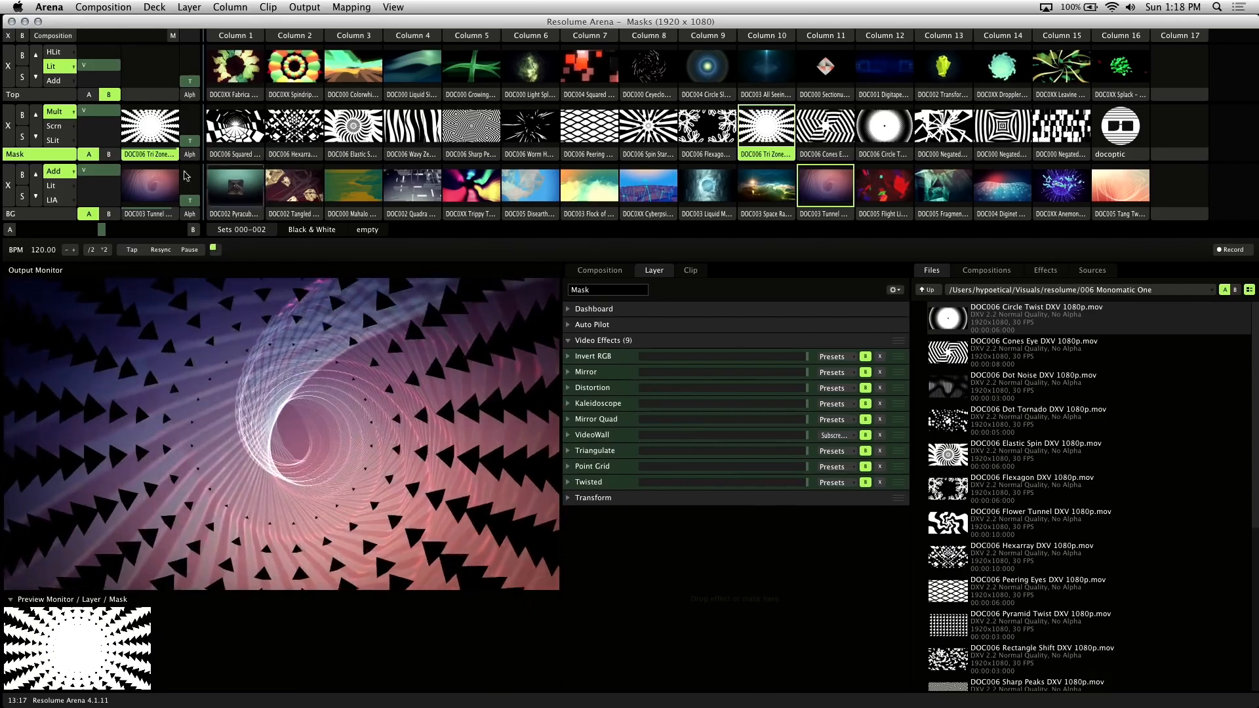
click(46, 213)
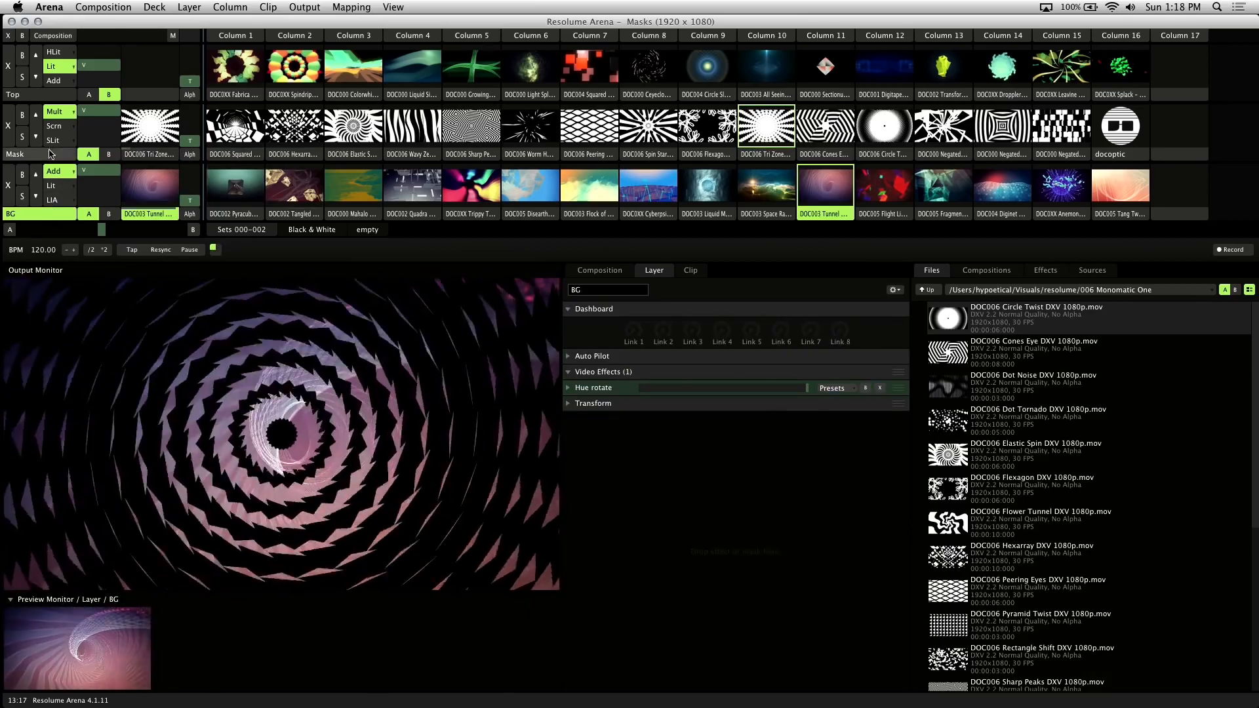
click(50, 156)
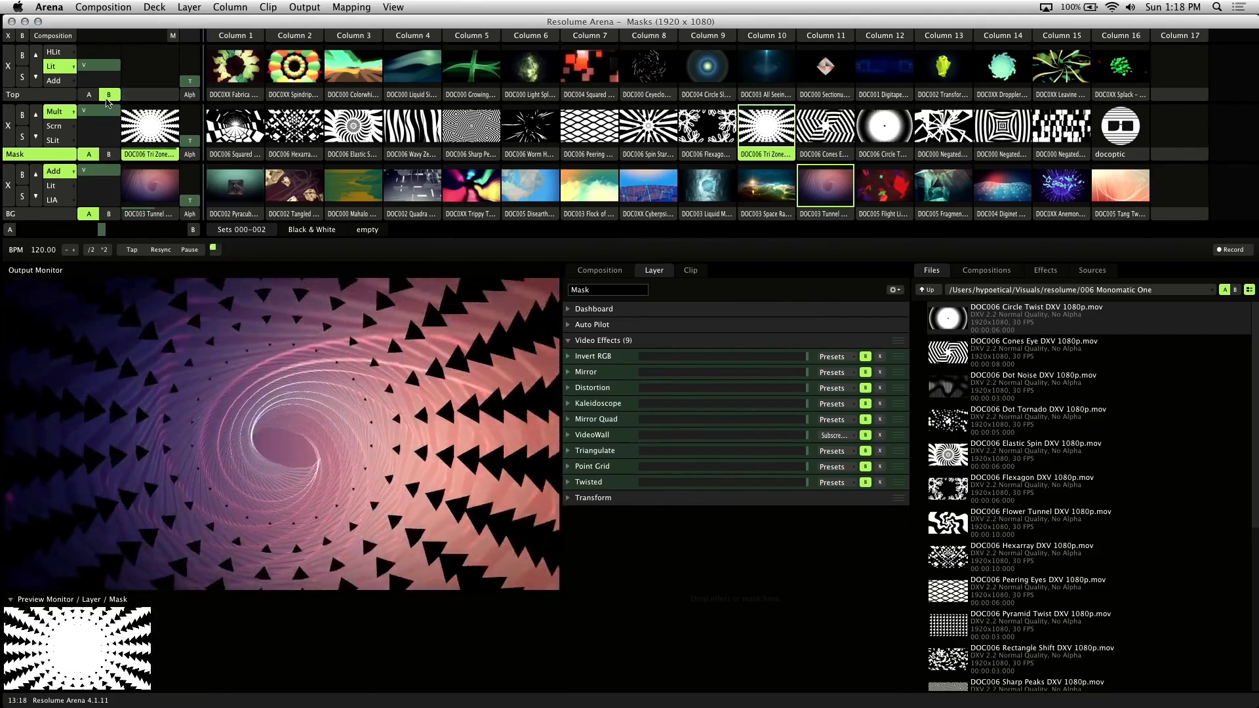
Assign BG to crossfader side A, test the crossfade and Mask opacity, then clear Mask and BG
click(89, 214)
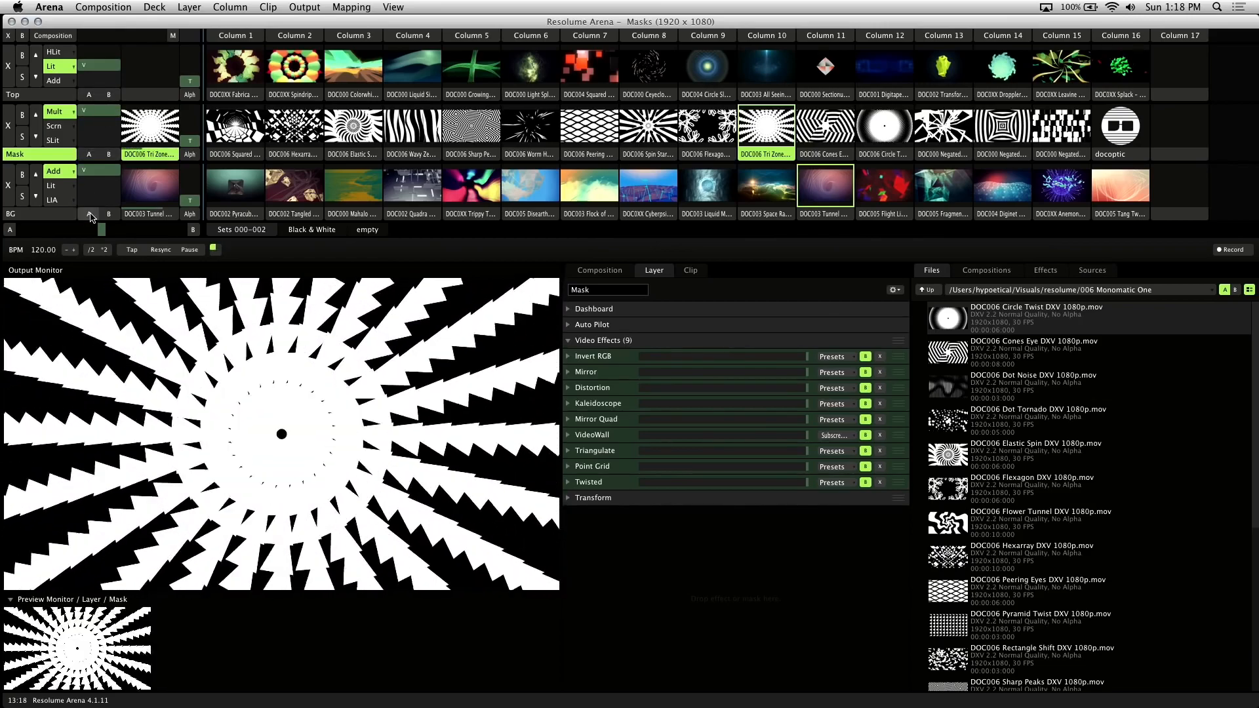
drag(102, 230, 186, 241)
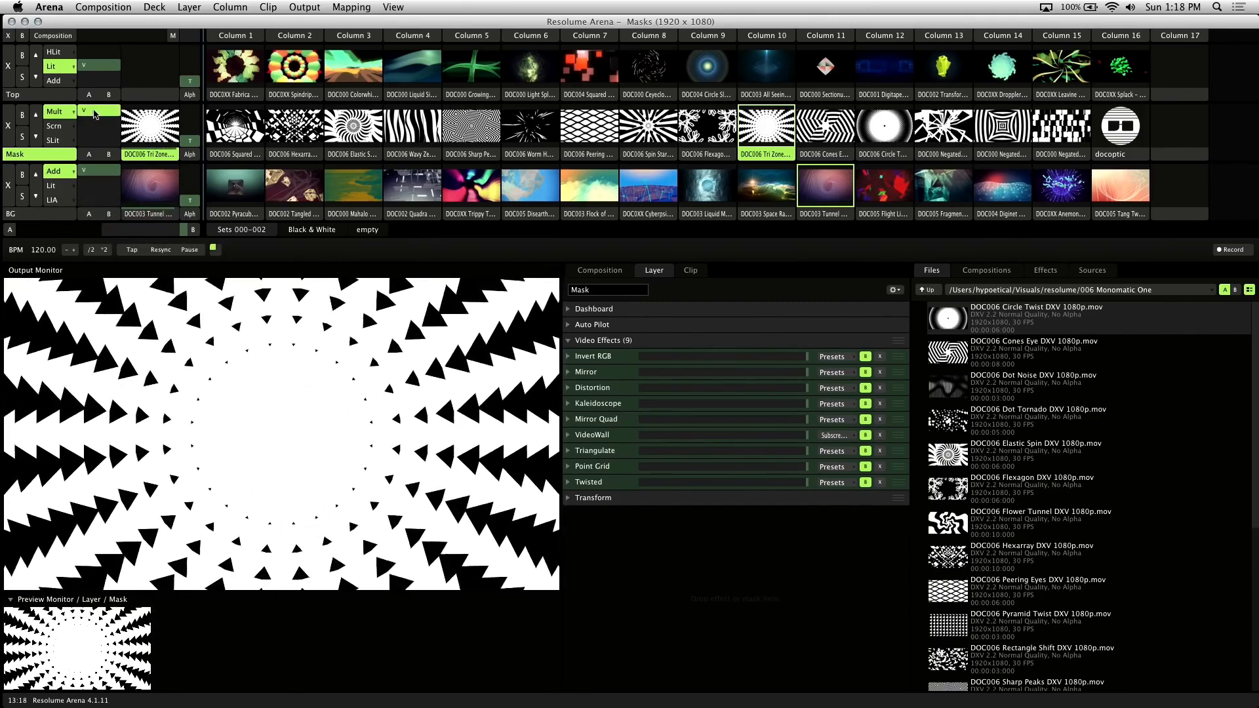
mouse_move(95, 115)
mouse_down()
mouse_move(95, 141)
mouse_move(99, 100)
mouse_move(99, 144)
mouse_move(110, 97)
mouse_up()
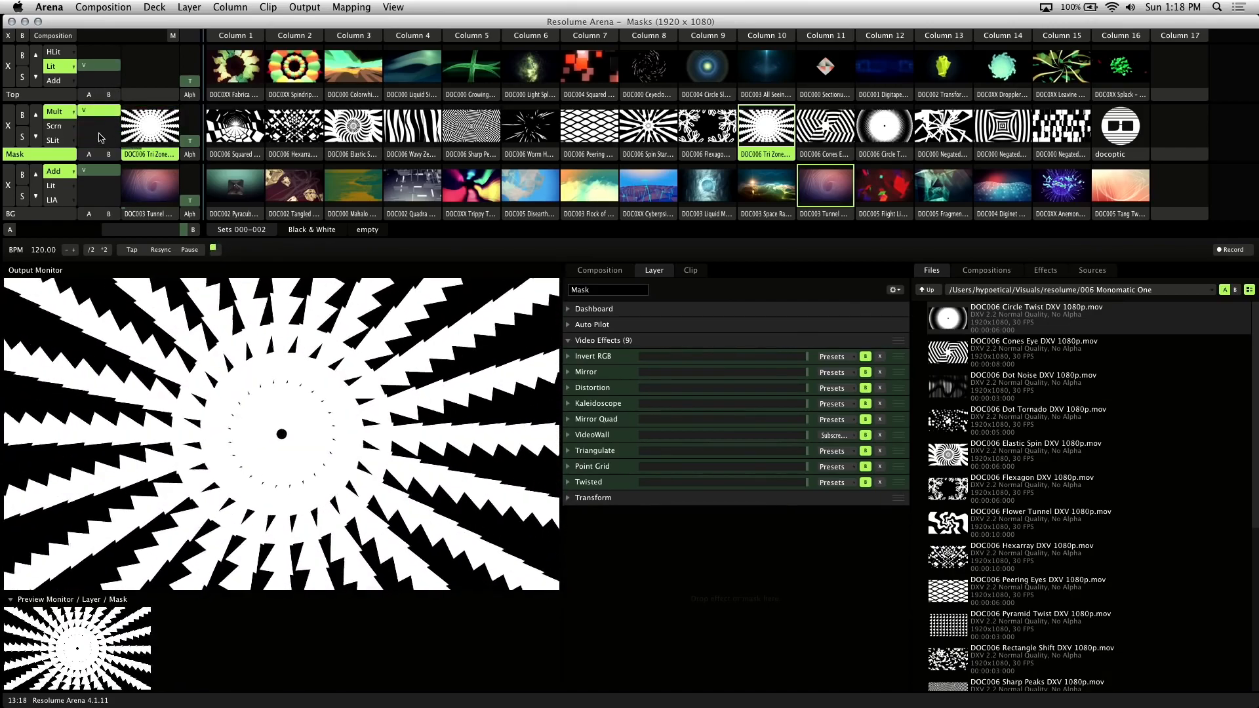
click(8, 125)
click(10, 185)
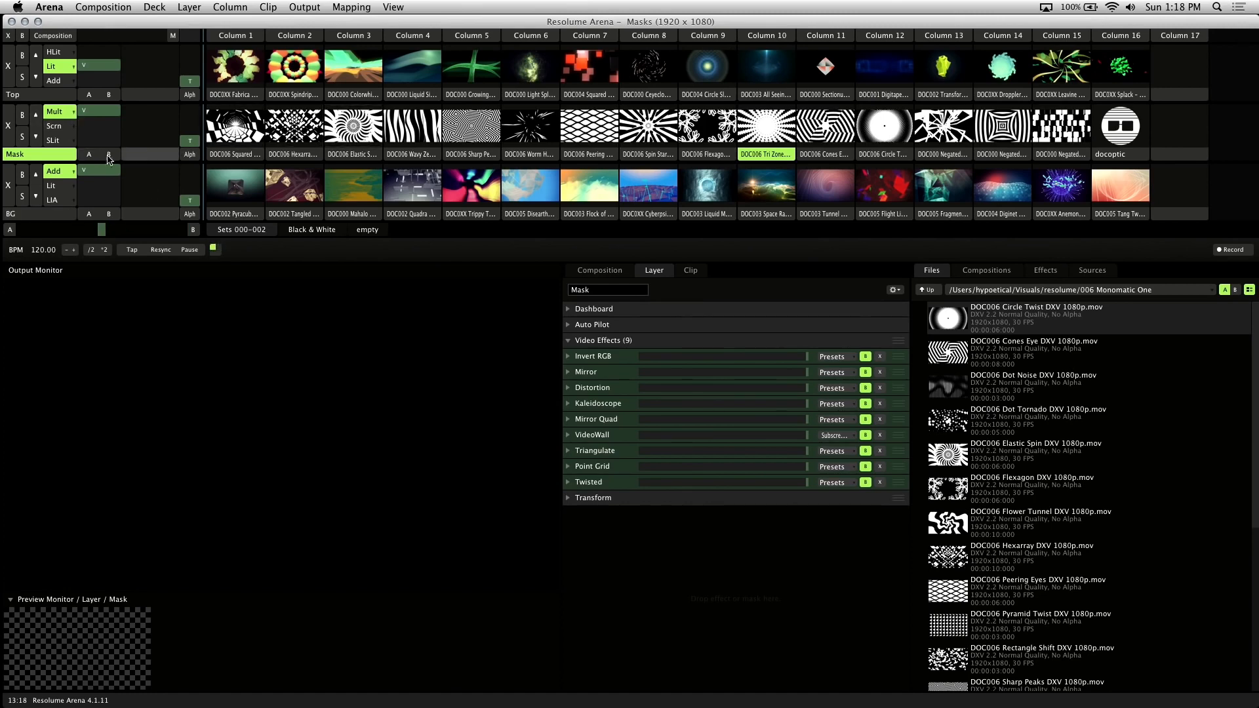
Launch Squared Fragments on the Mask layer and set its blend mode to Msk5
click(254, 124)
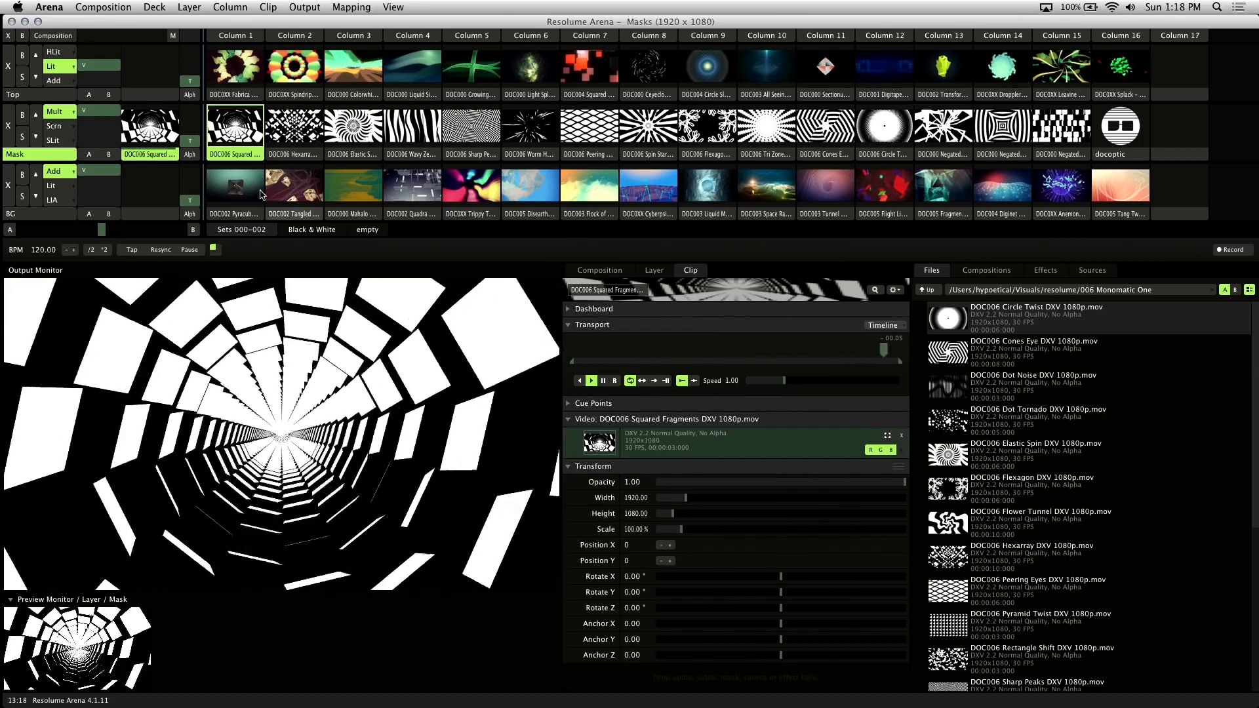
click(74, 112)
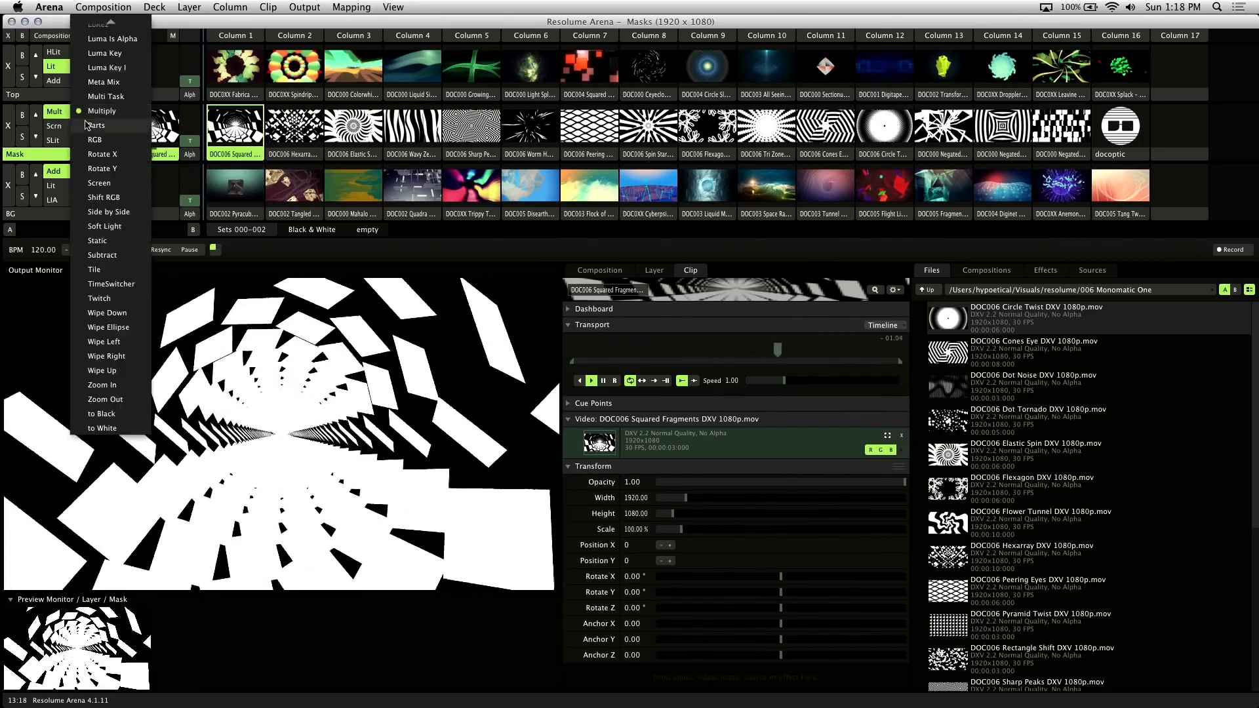
click(114, 51)
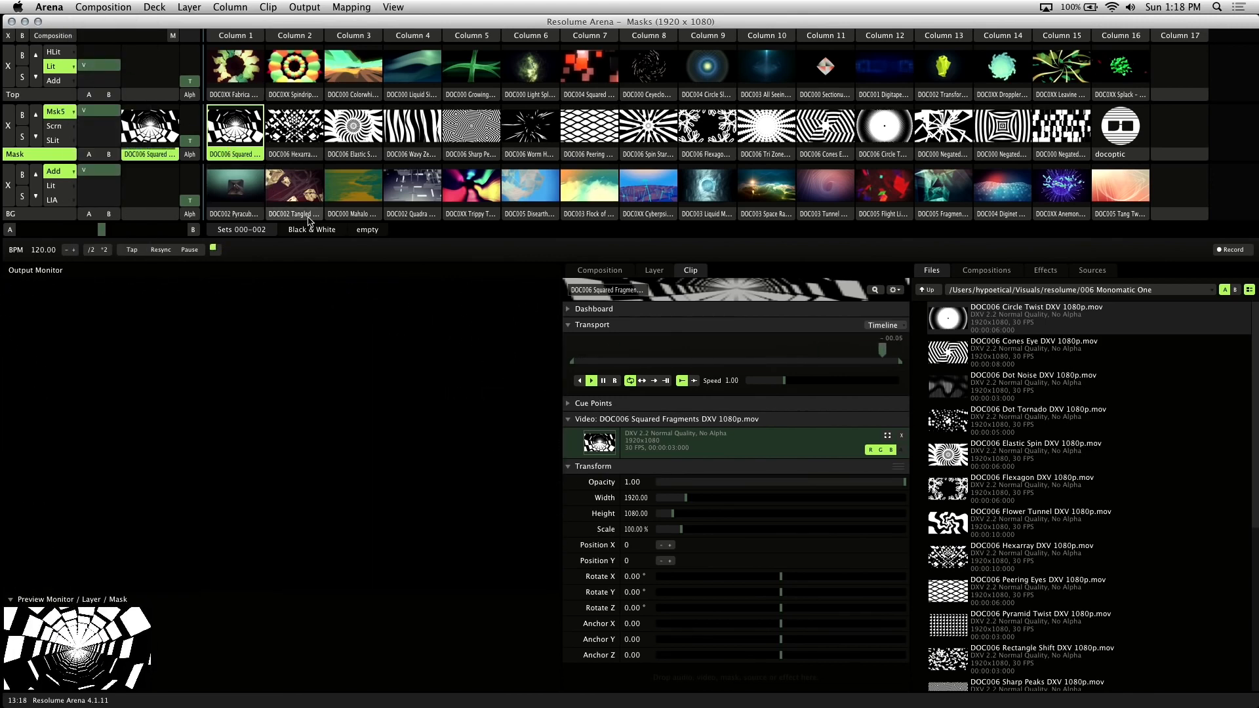
Play Mahalo on BG, compare Scrn against Msk5 mask blending, then play Elastic Spin on Mask
click(60, 217)
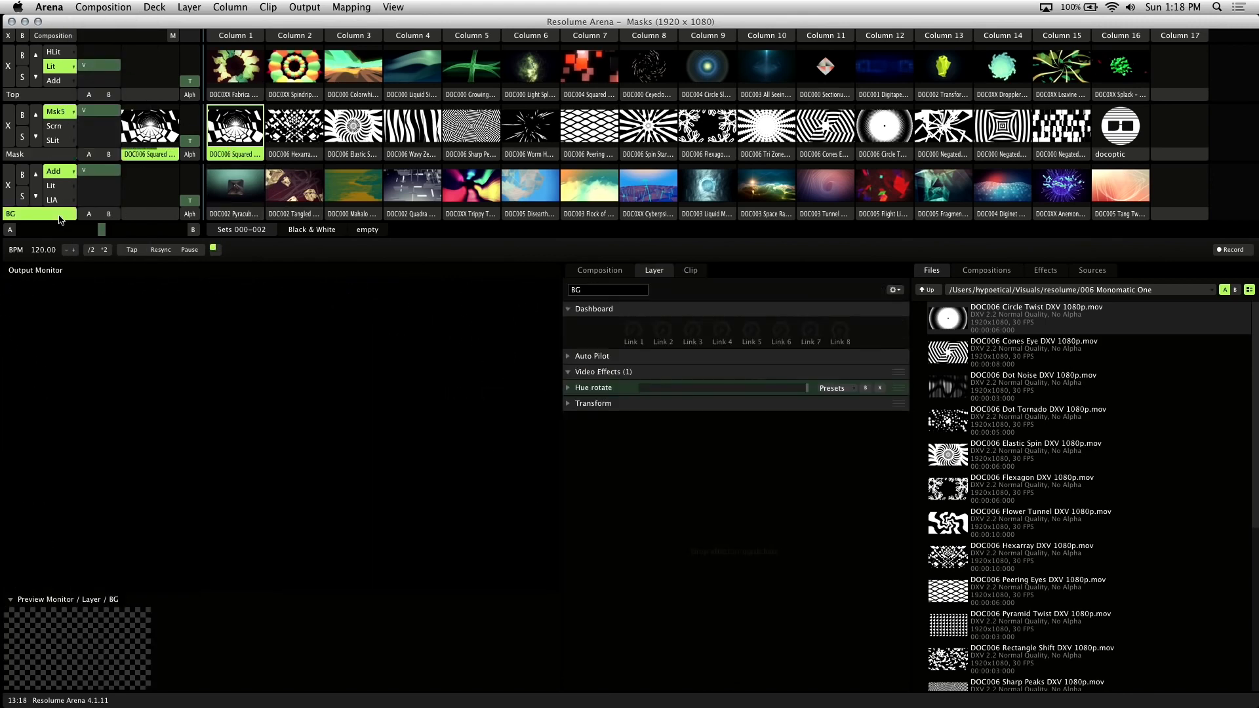
click(347, 191)
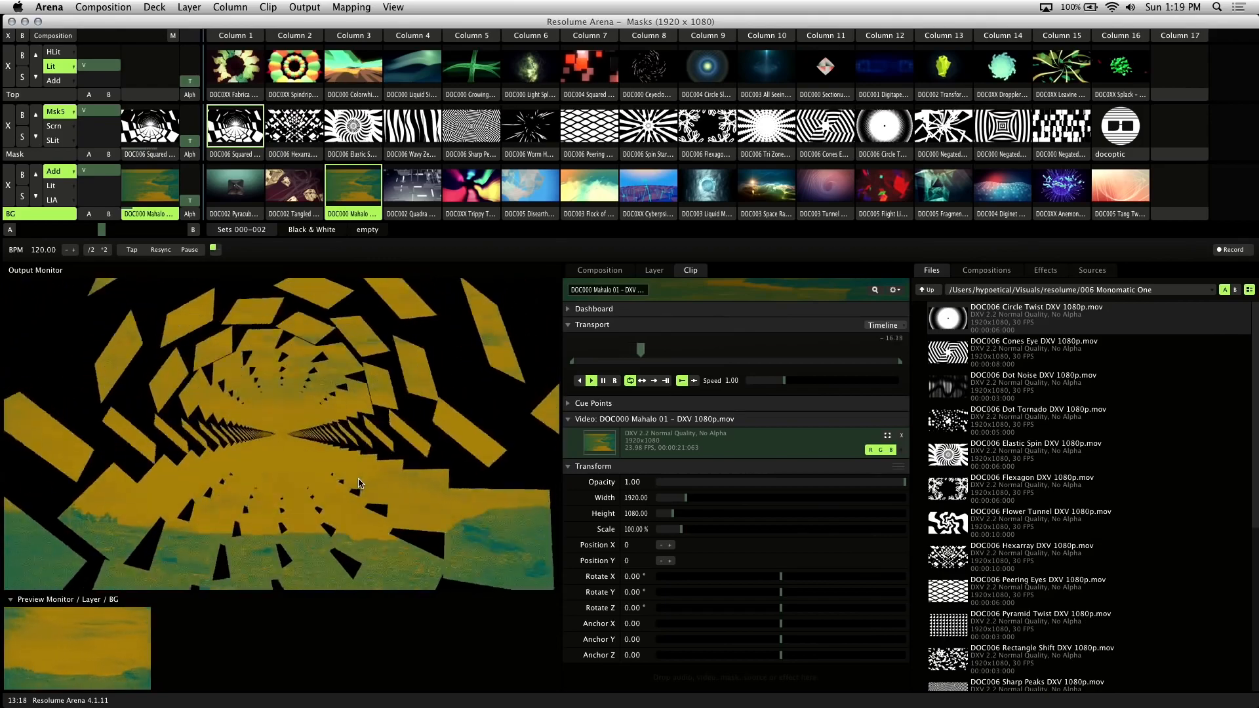
click(54, 126)
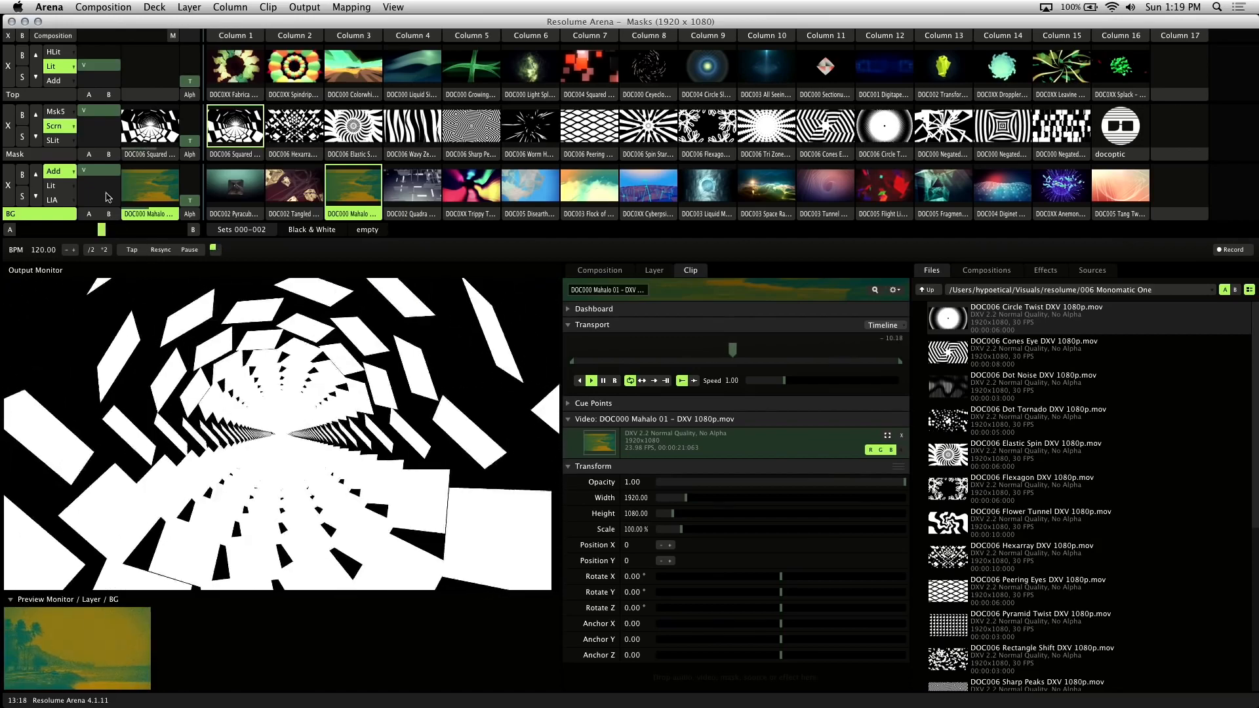
click(56, 112)
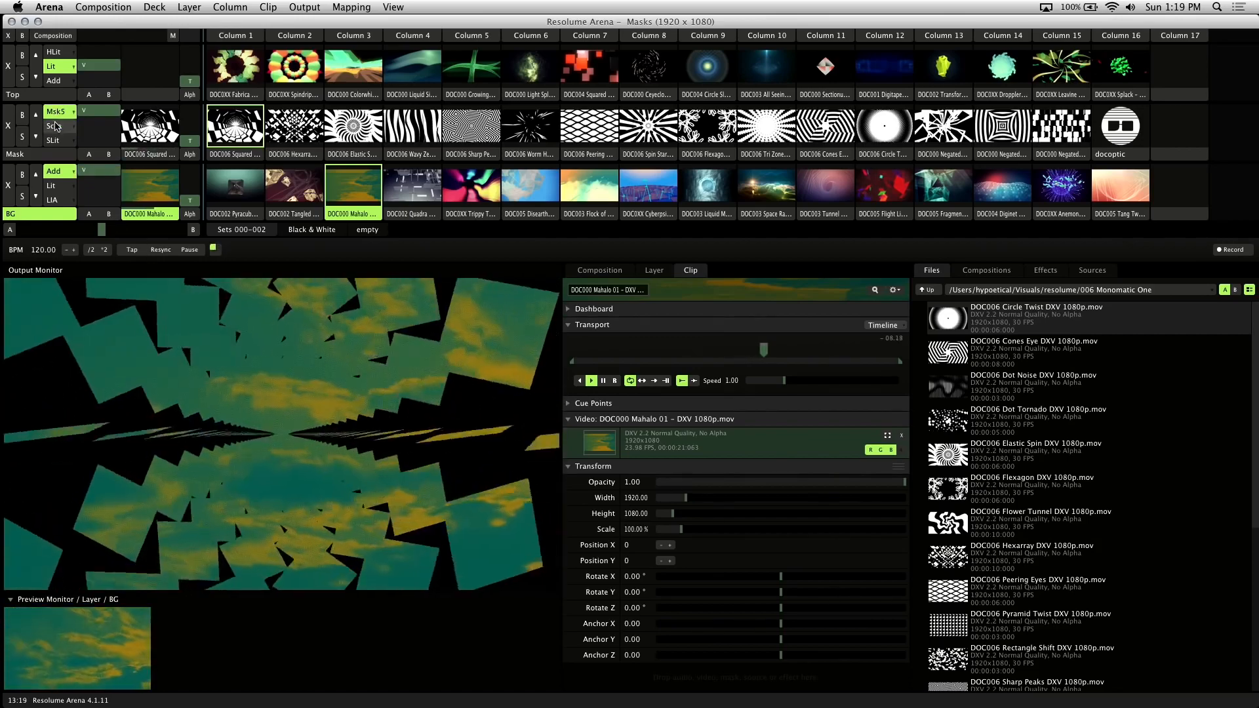
click(54, 125)
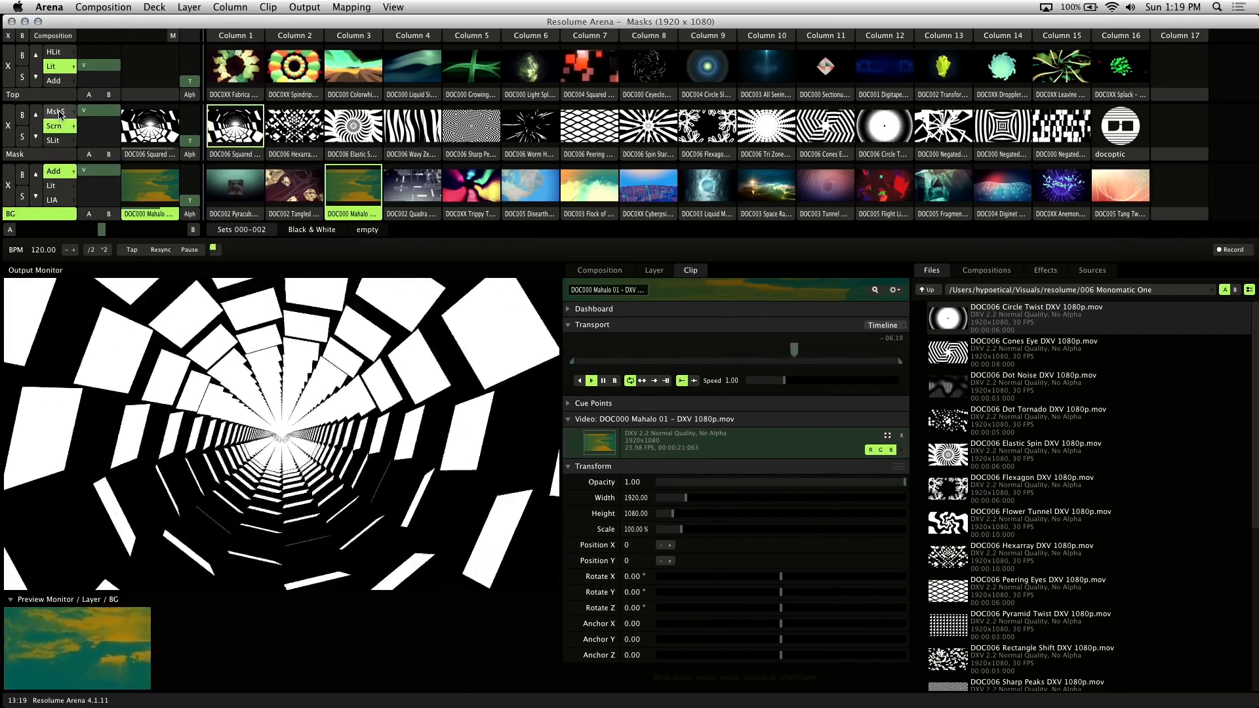
click(56, 111)
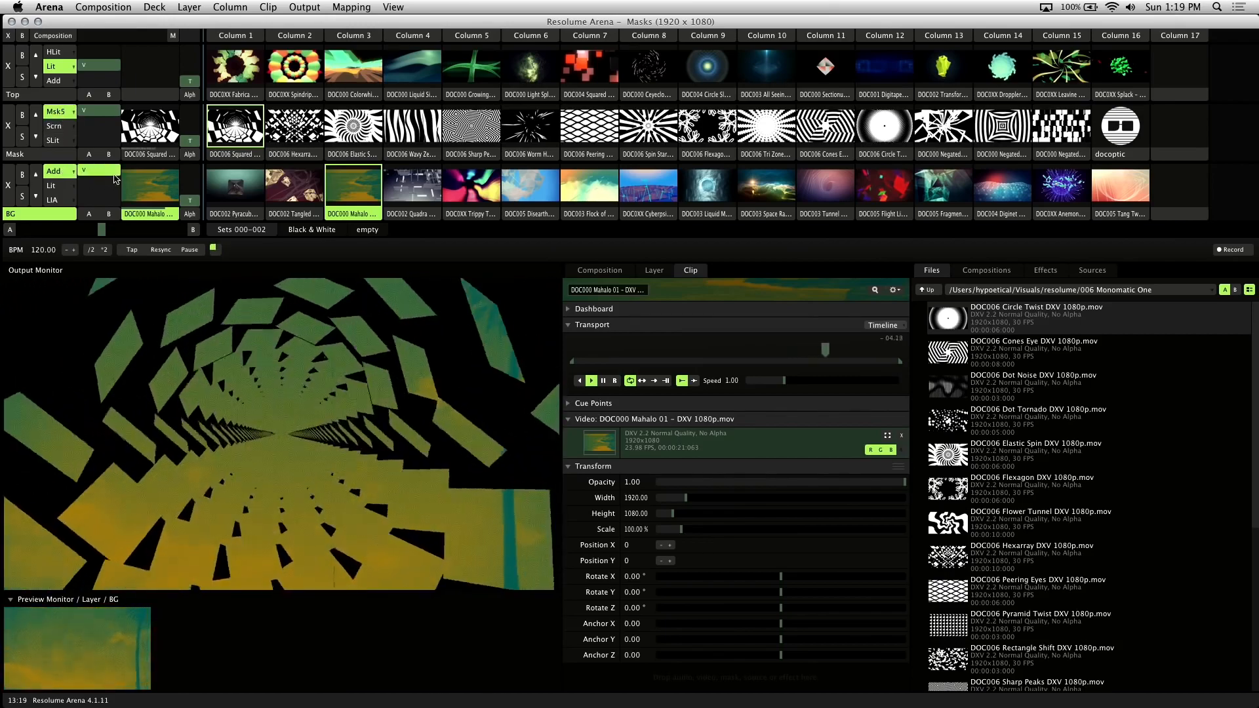
click(150, 128)
click(328, 143)
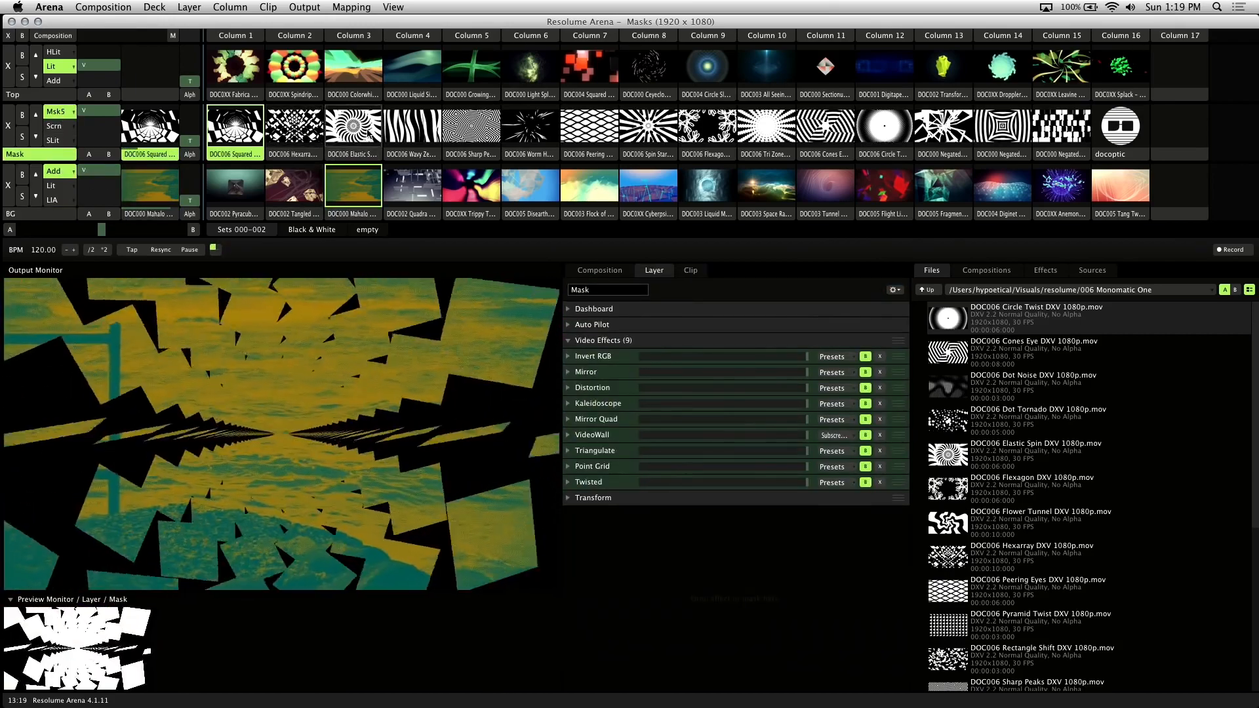
Try the Wavy Zebra and Sharp Peaks masks, add Spindrip on Top, then play the docoptic logo on Mask
click(414, 141)
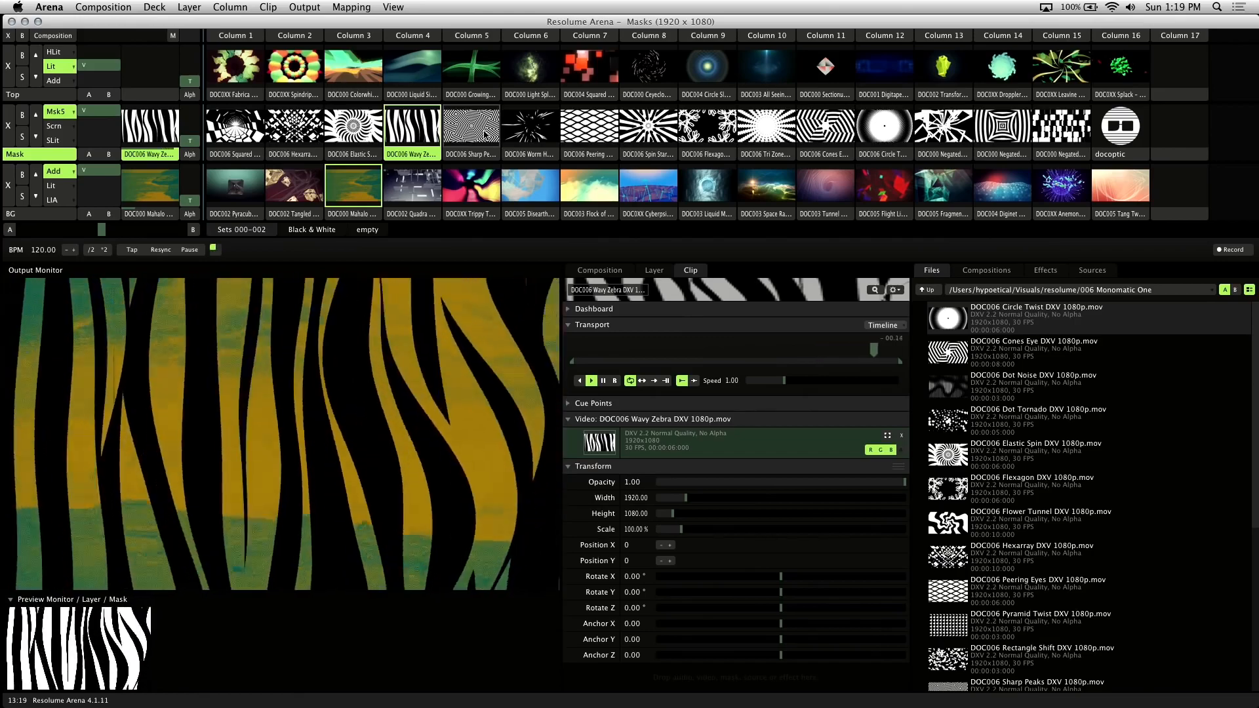
click(485, 134)
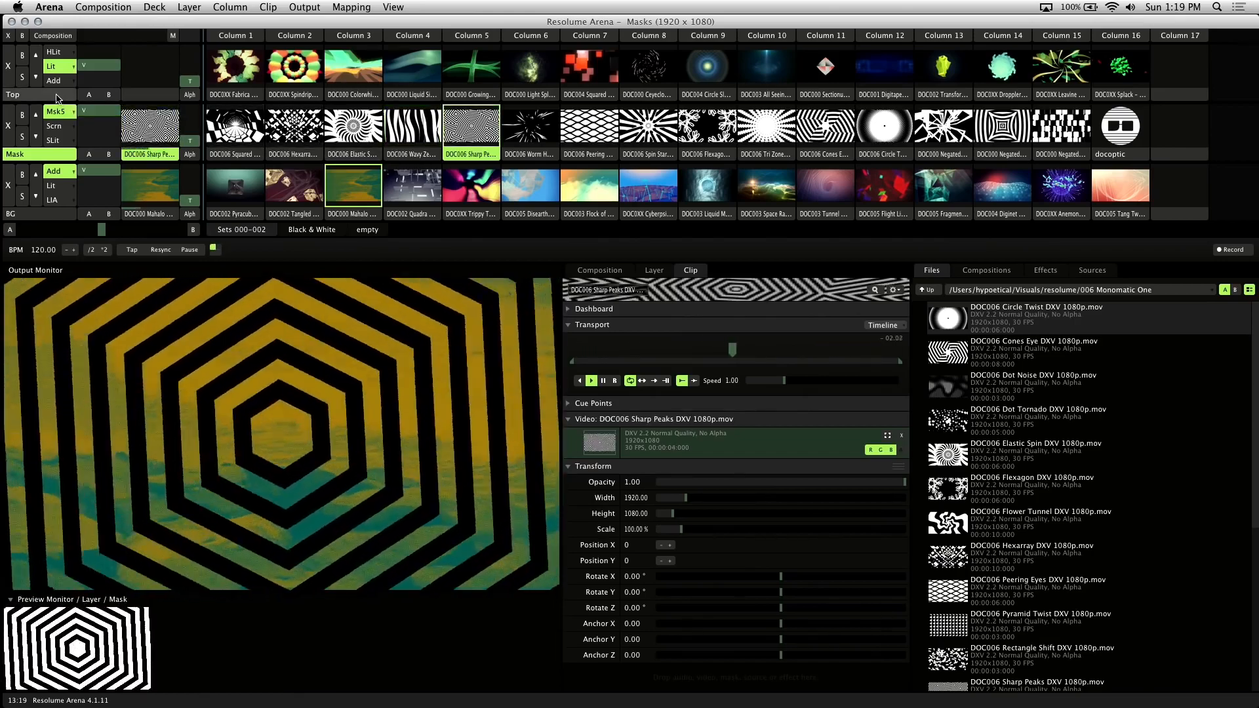
click(56, 95)
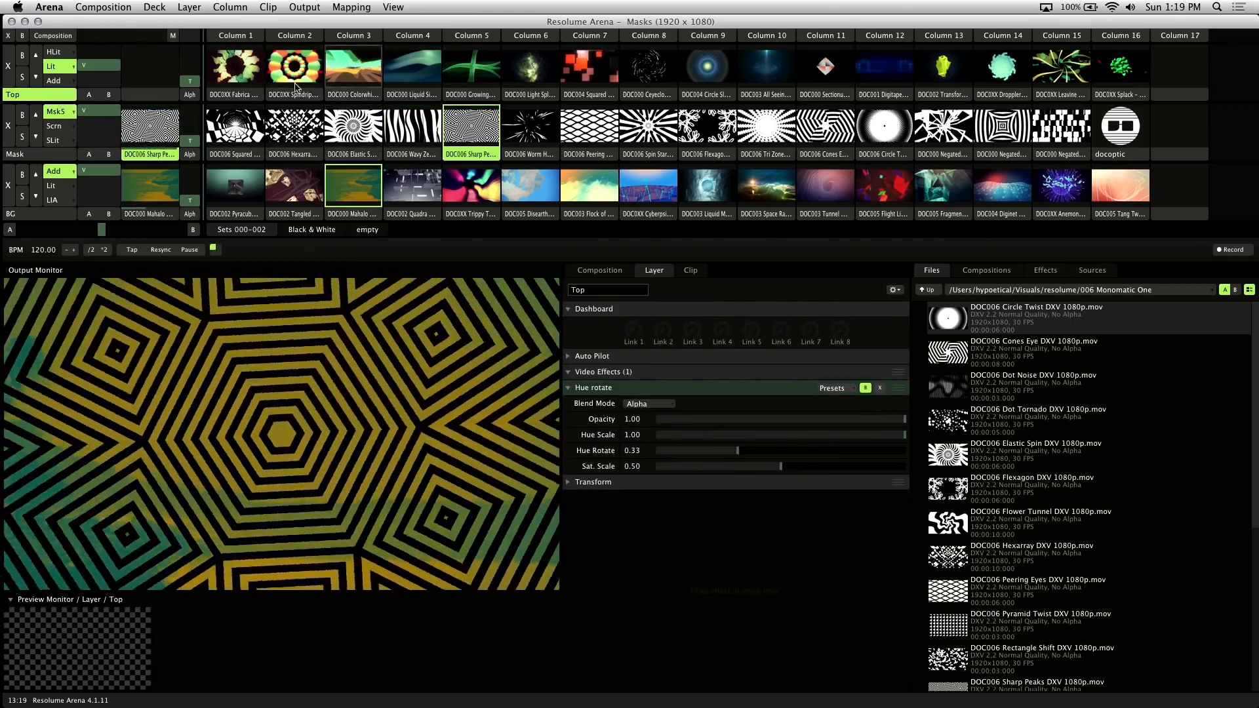
click(295, 74)
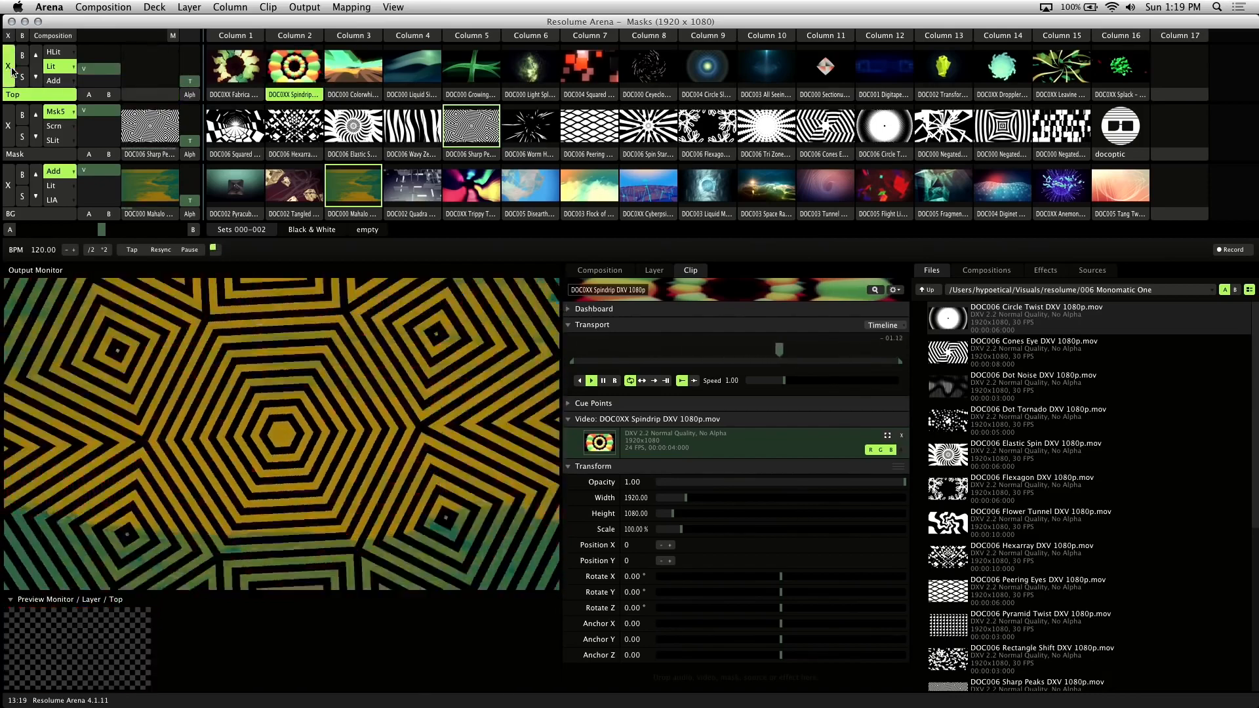
click(55, 156)
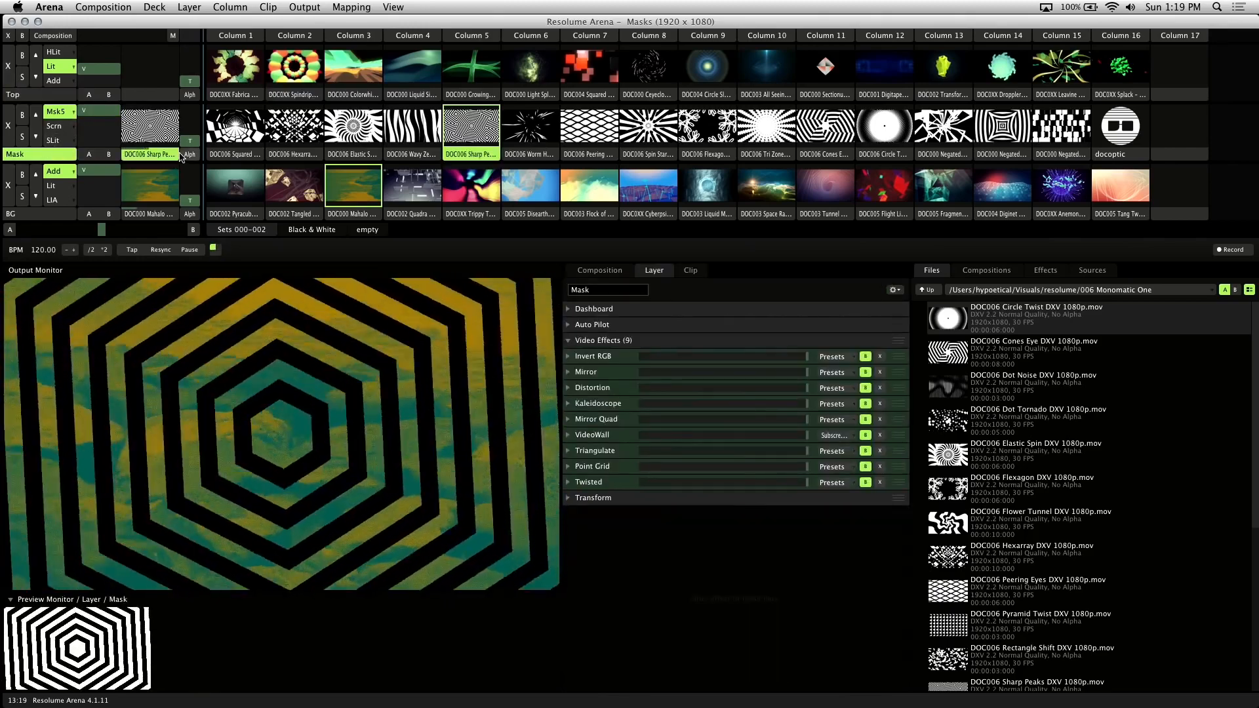
click(1113, 133)
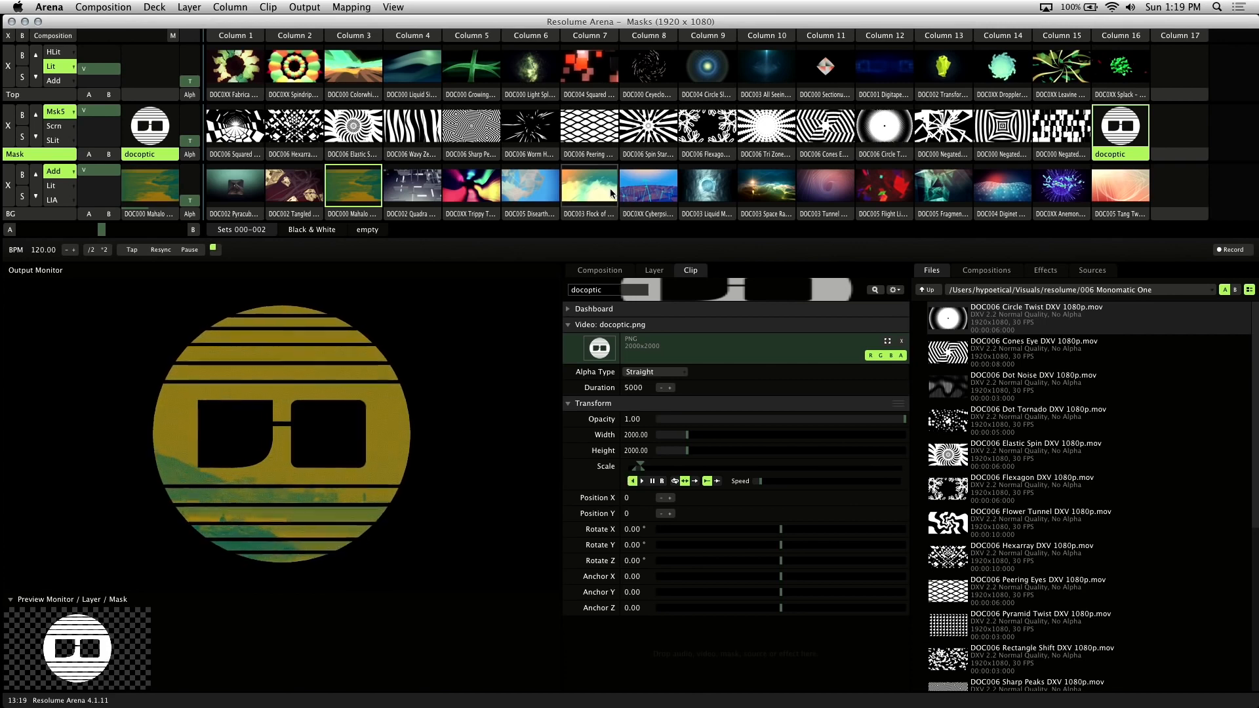
Set the logo's Scale animation to Timeline and launch Pyracubes on the BG layer
click(569, 467)
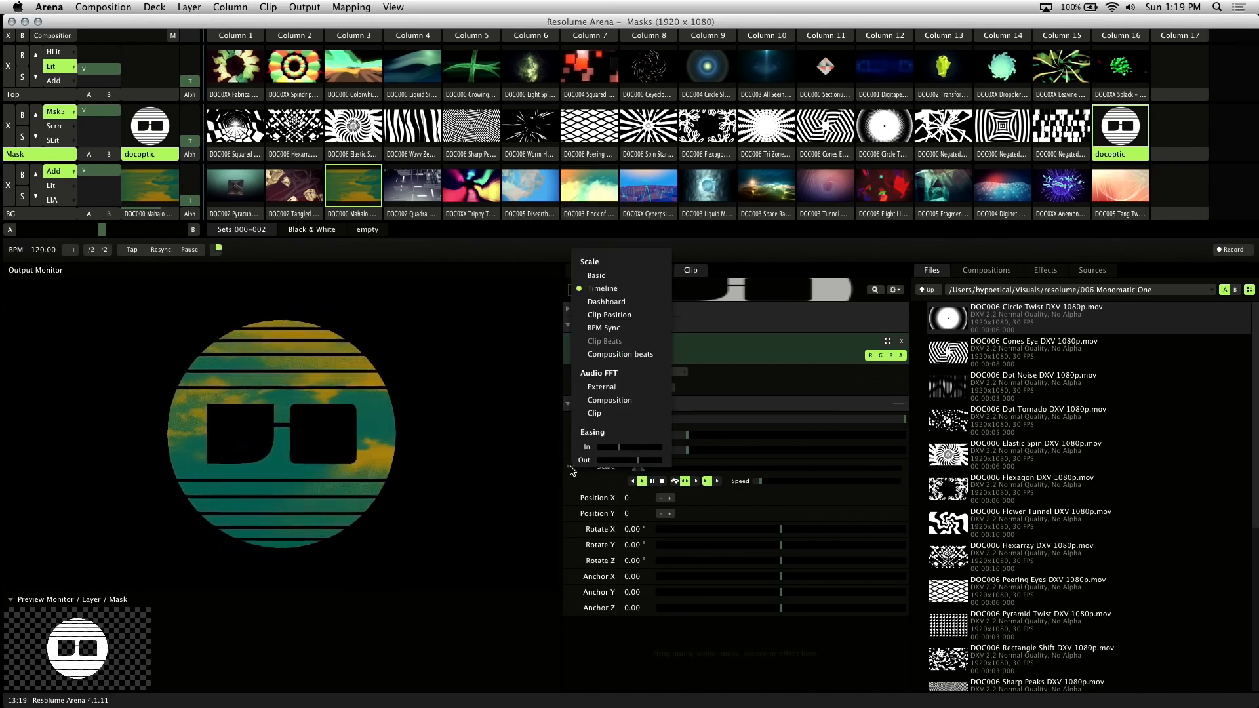
click(600, 289)
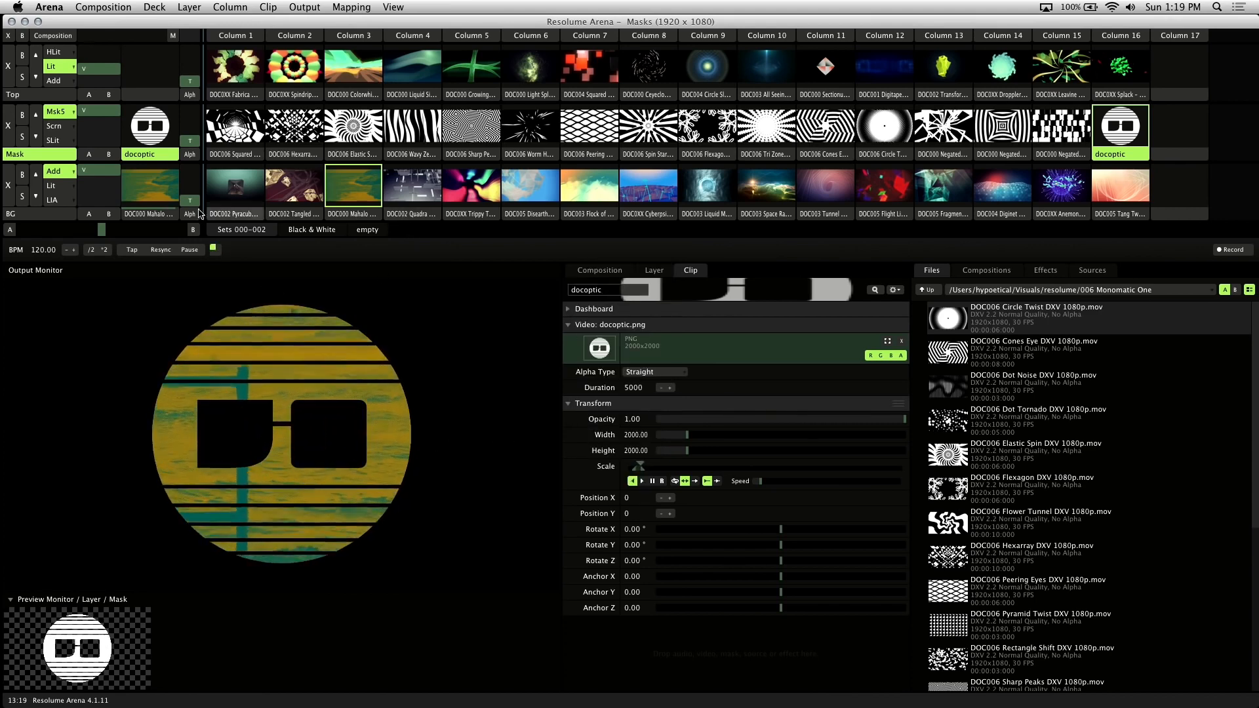
click(58, 216)
click(244, 193)
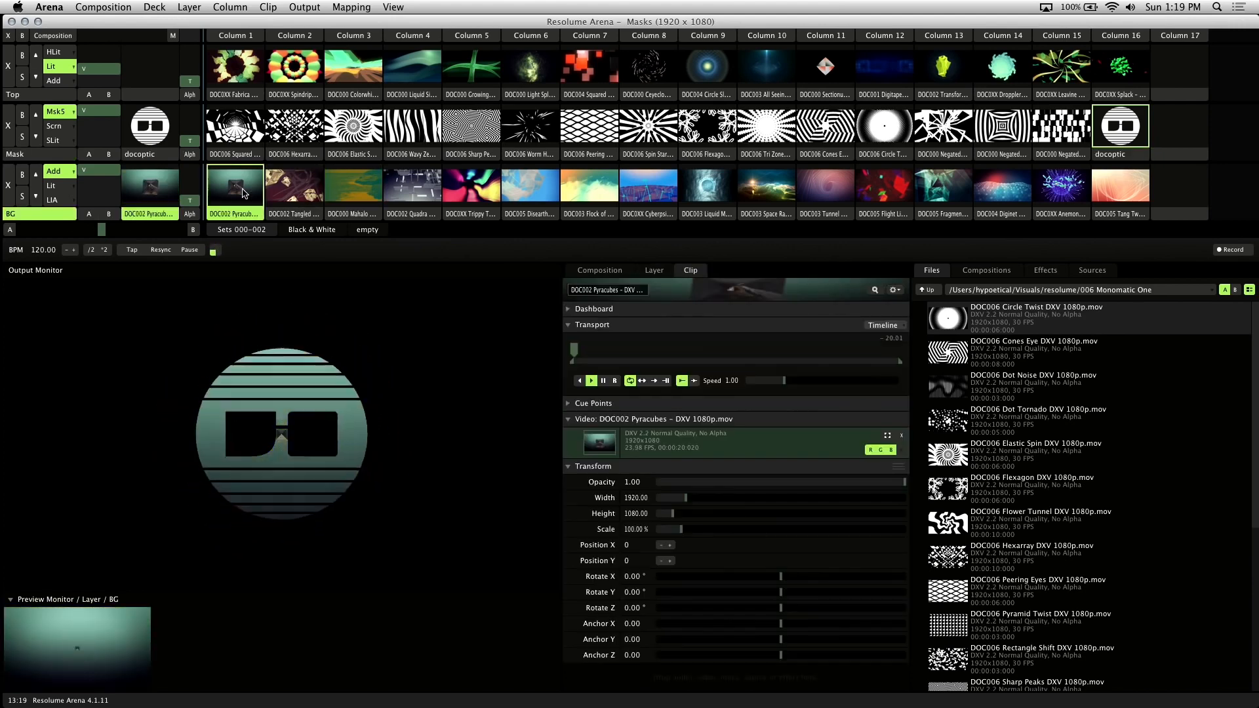
Switch BG to the Disearthed clip, then clear the Mask and BG layers
click(534, 188)
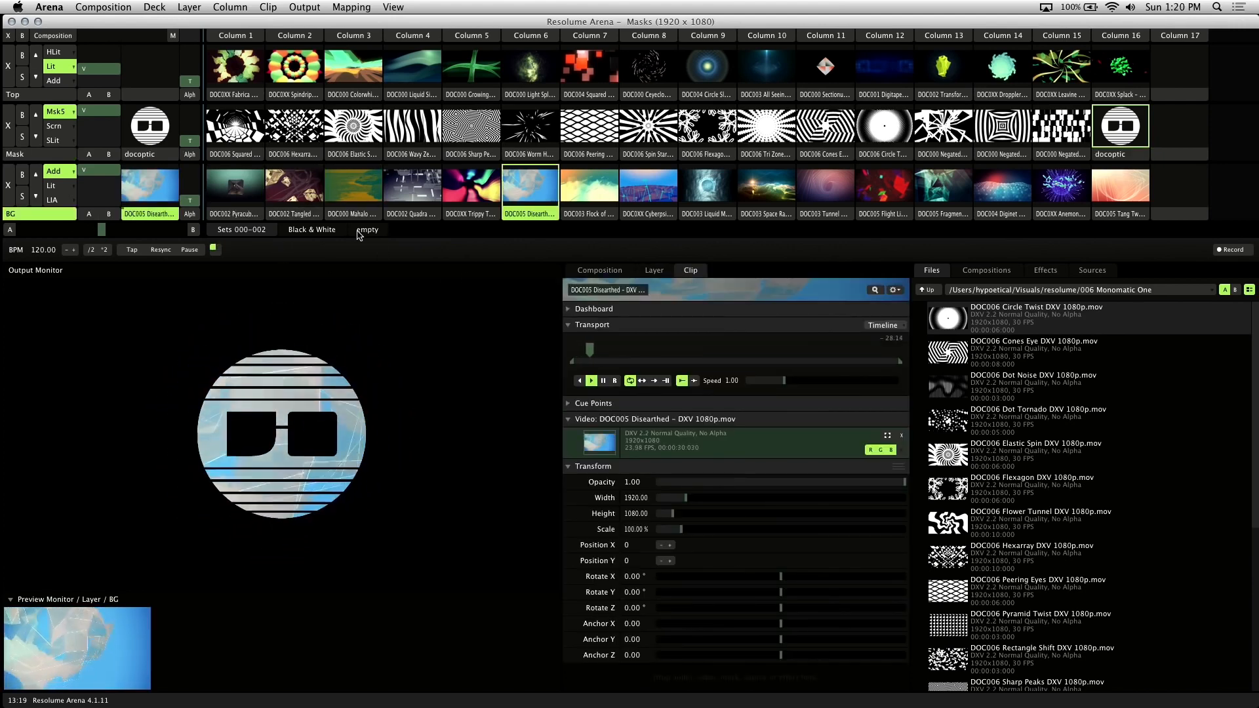
click(12, 126)
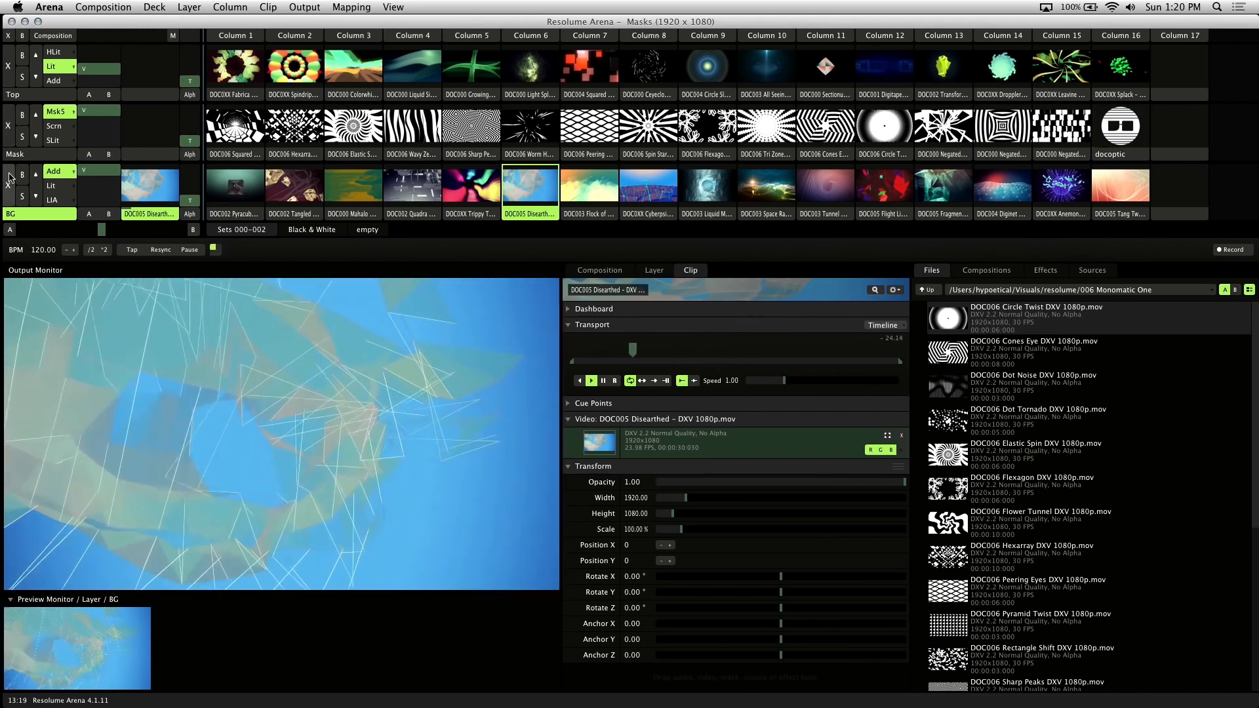
click(9, 181)
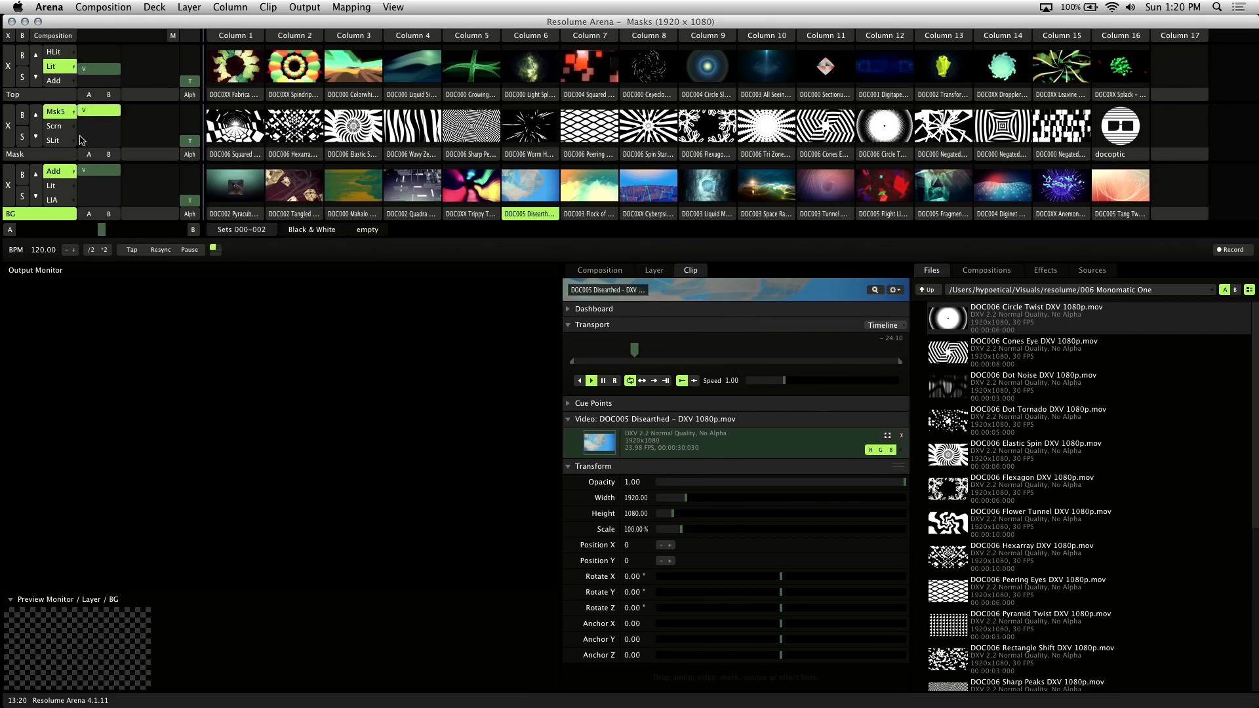
Set the Mask layer's blend mode to Multiply and play Worm Hole on it
click(74, 115)
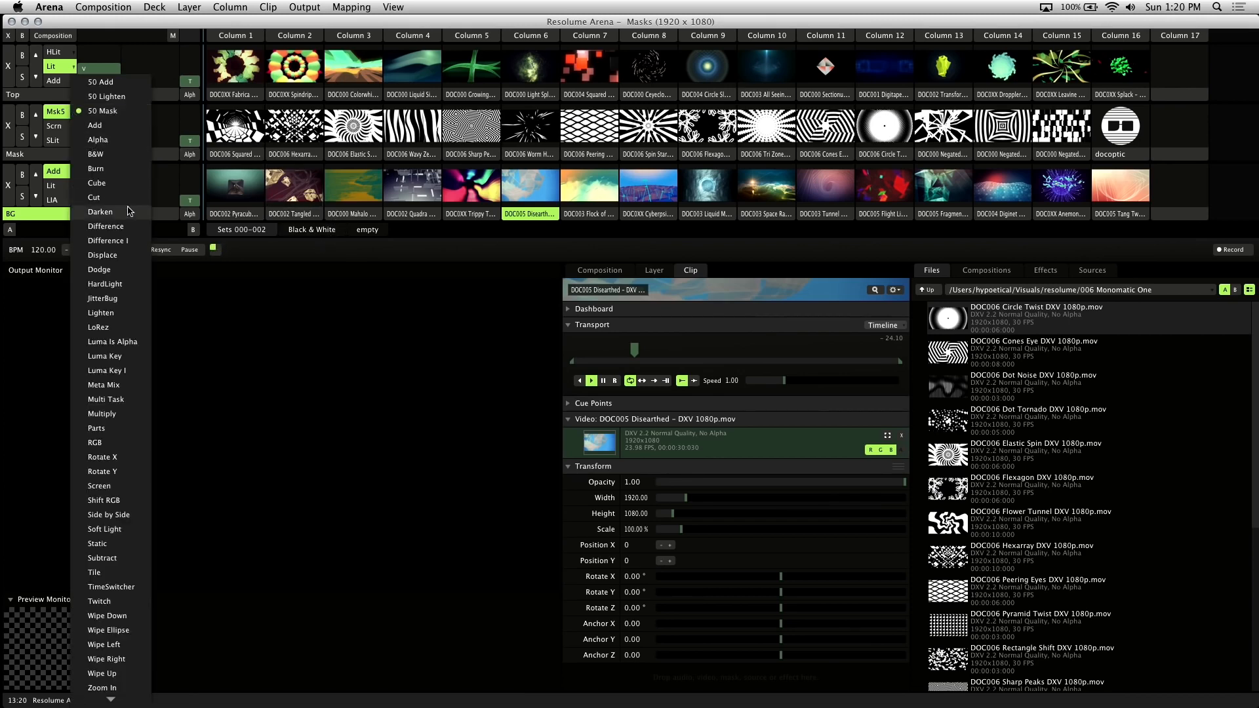
click(102, 414)
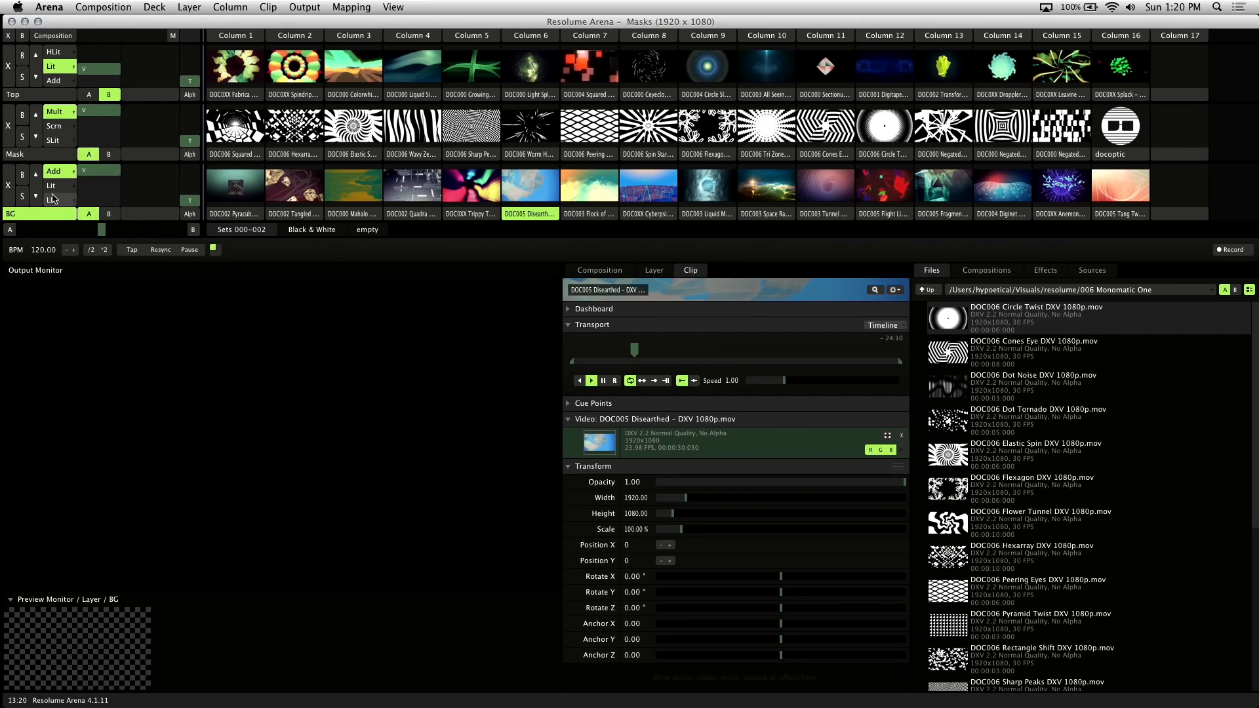
click(30, 154)
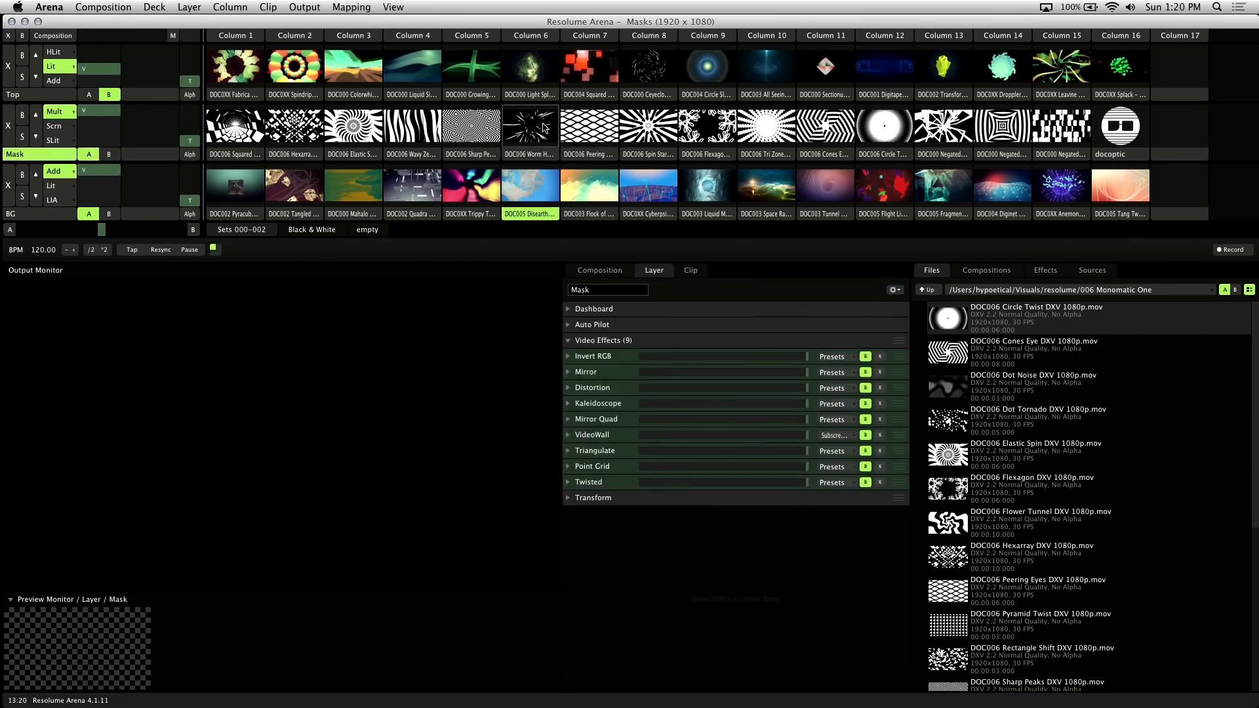
click(523, 127)
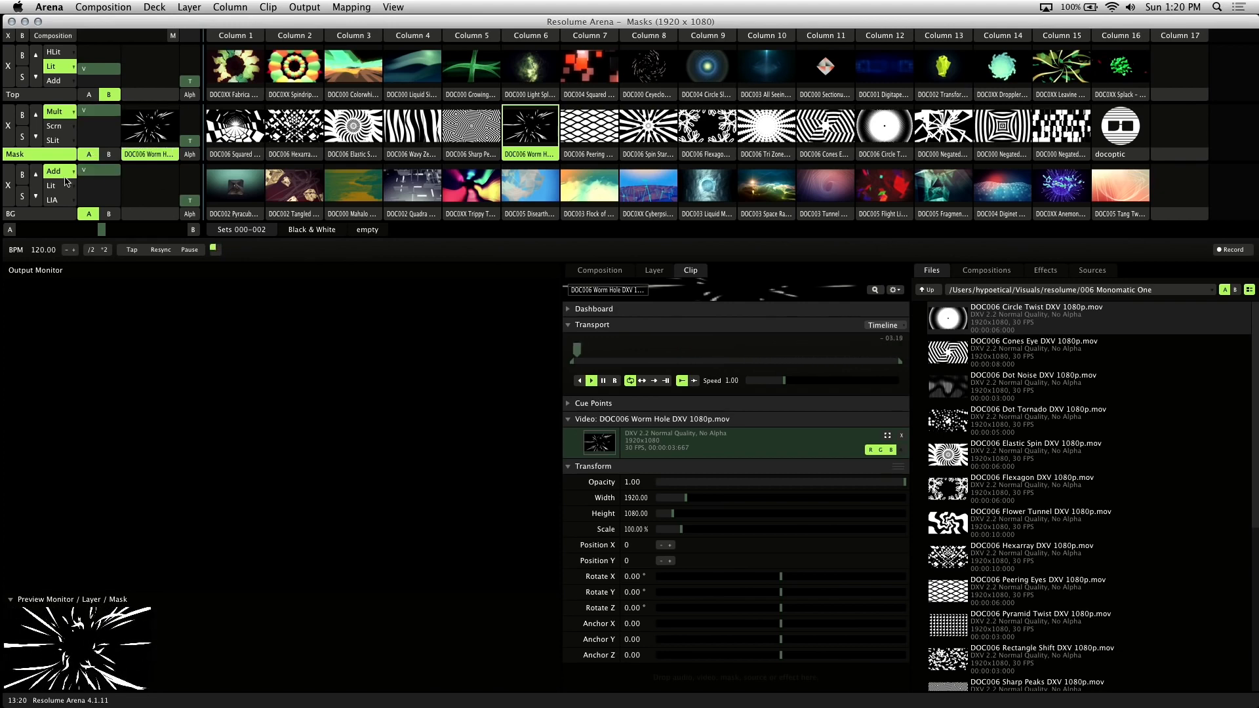
Play the Trippy Tunnel clip on the BG layer
click(43, 216)
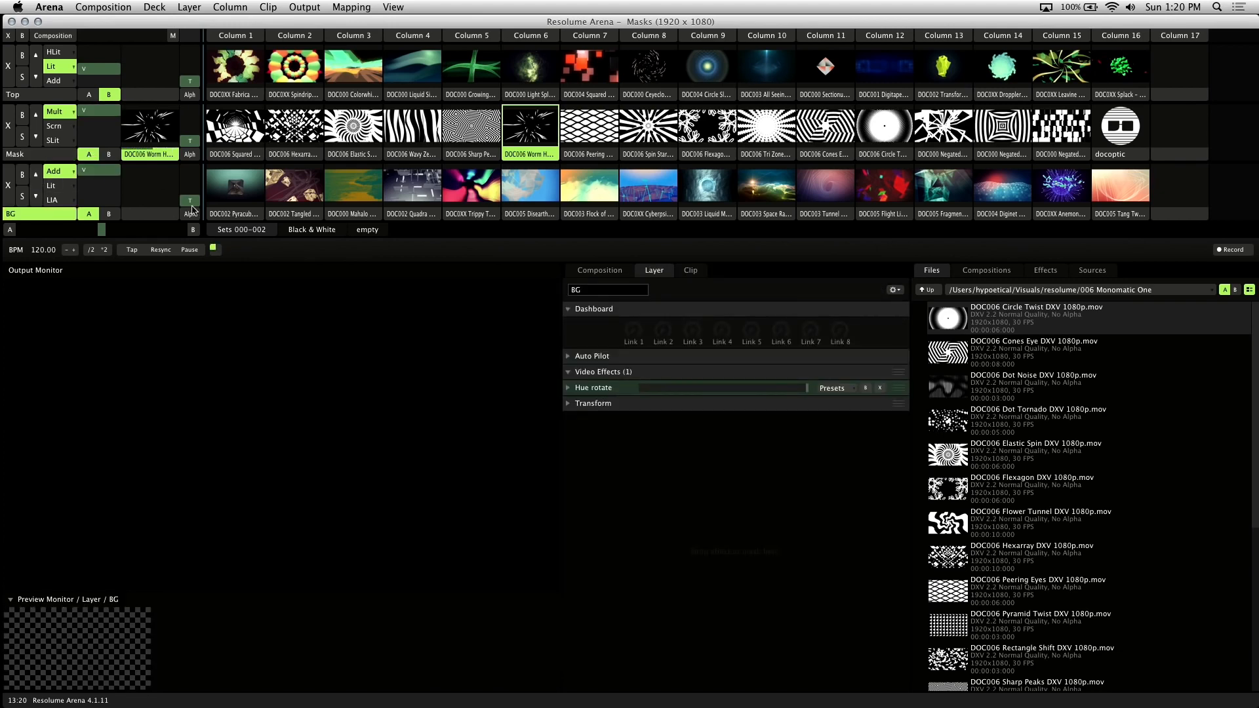
click(480, 191)
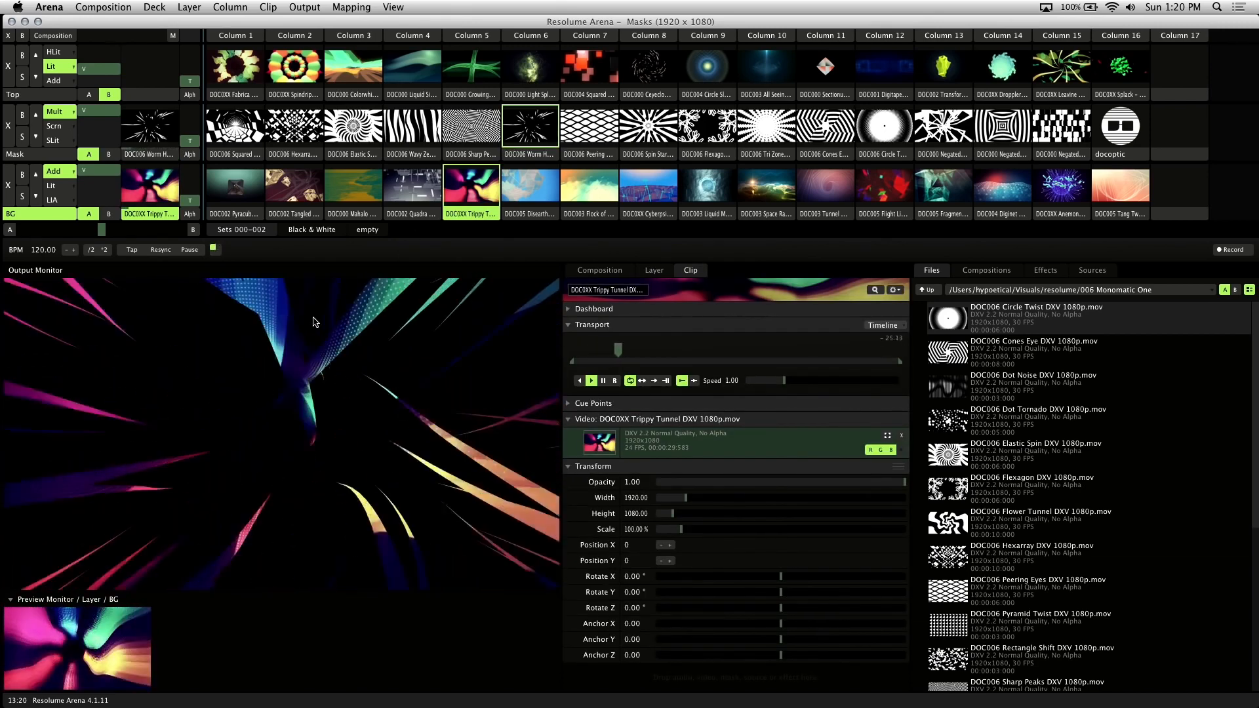
click(59, 95)
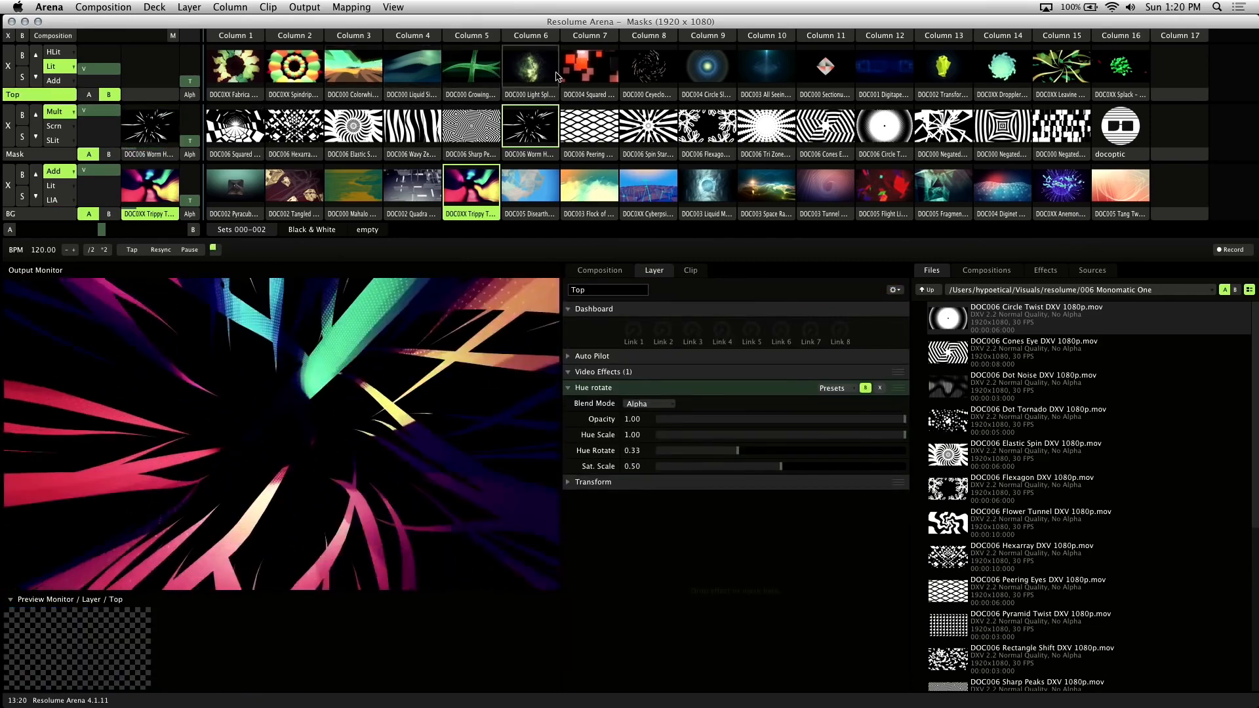
Play Squared Dancing on Top with HLit blending and crossfade fully to side B
click(588, 78)
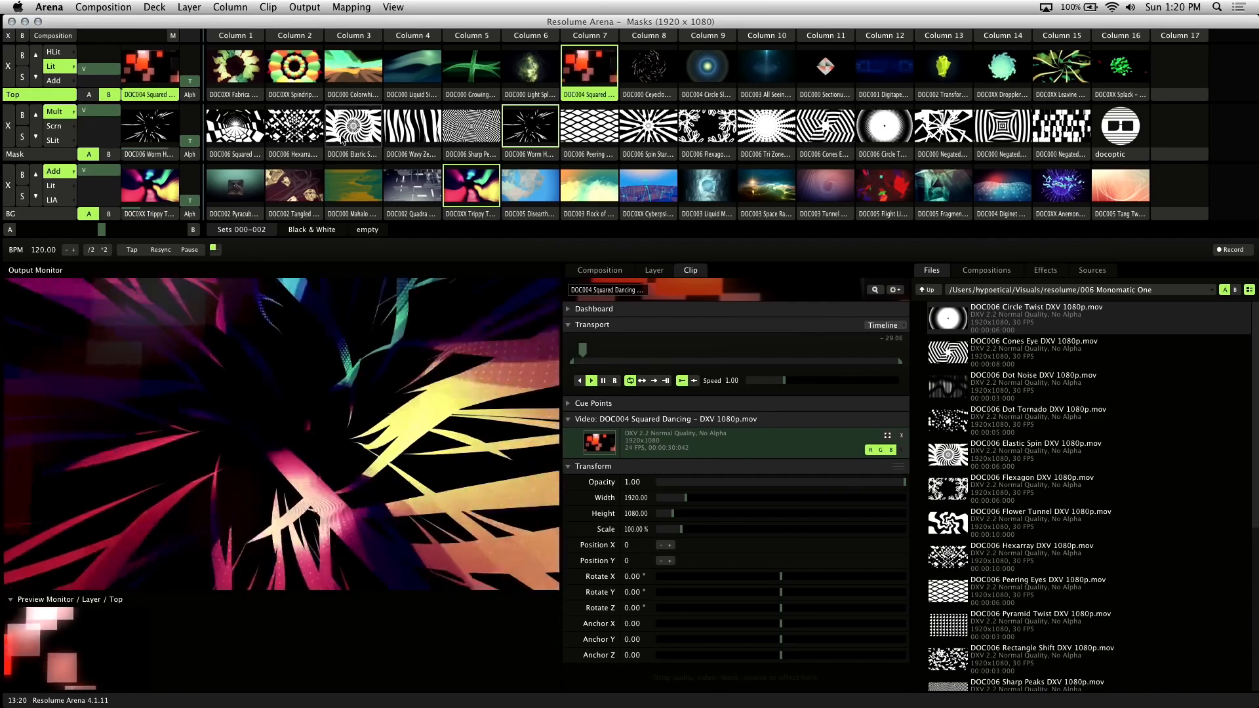
click(55, 52)
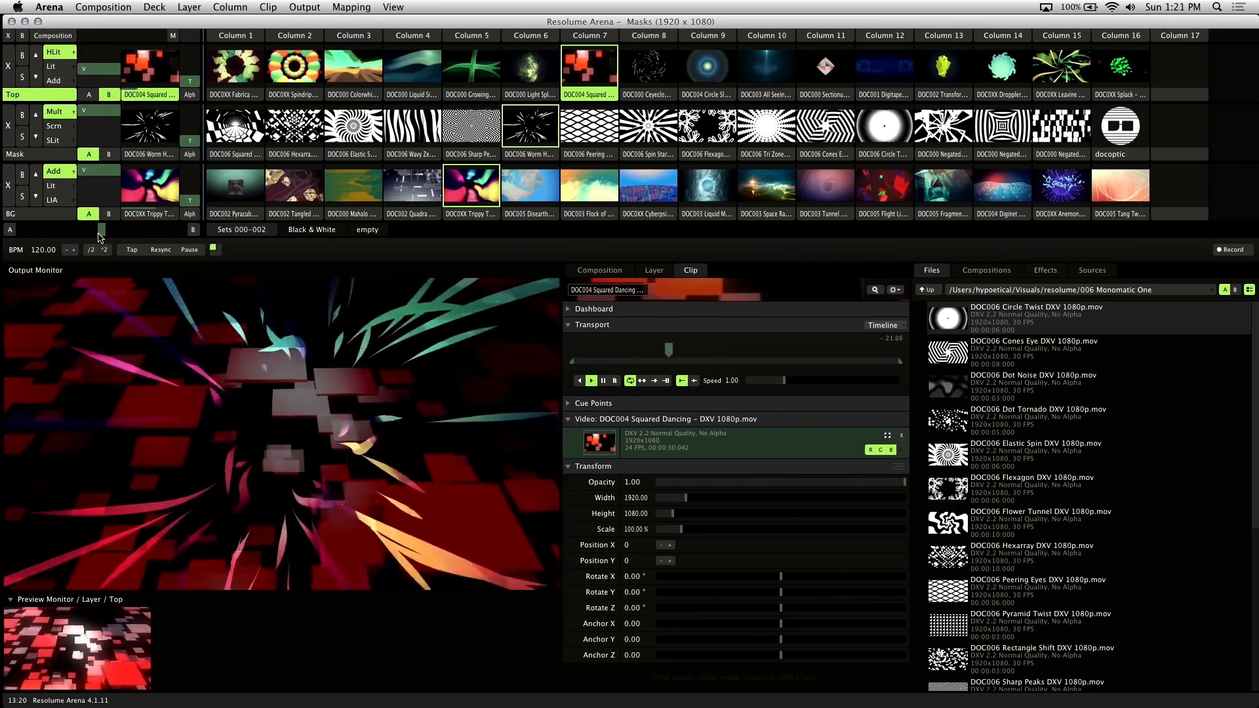
drag(100, 235, 2, 240)
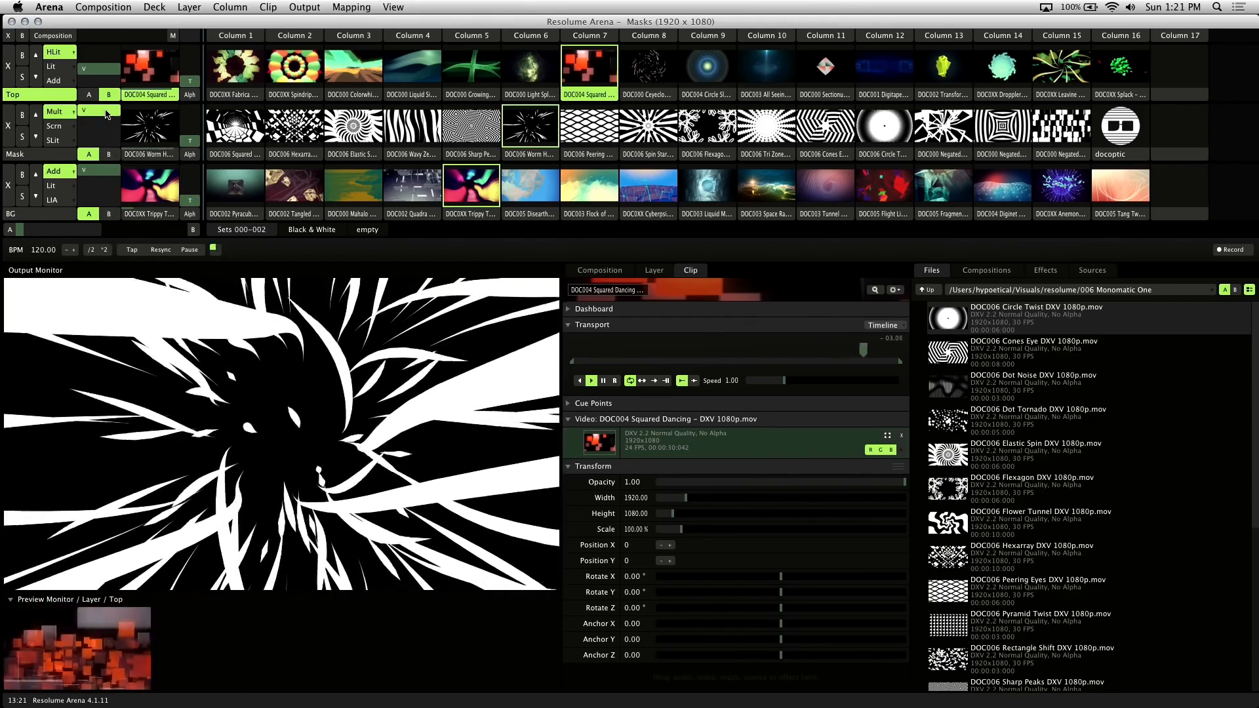
Dip and restore Mask opacity, centre the crossfader, then clear the Top layer
drag(107, 114, 104, 126)
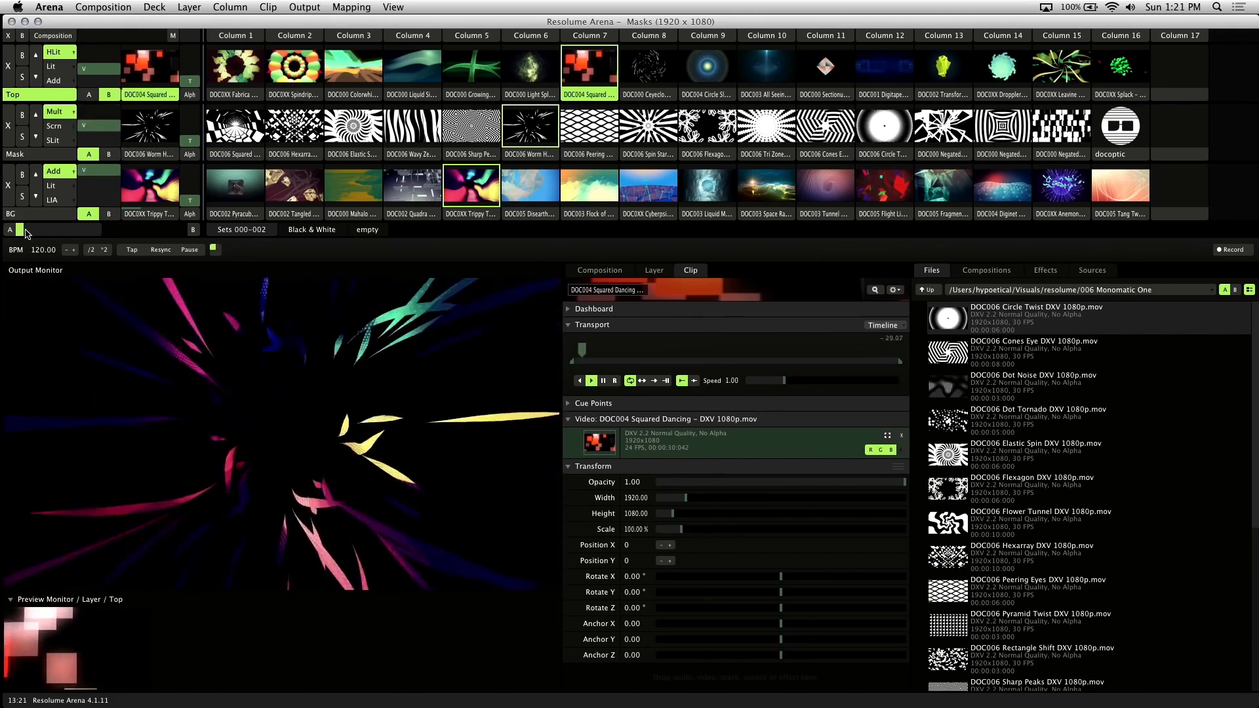
drag(27, 234, 103, 236)
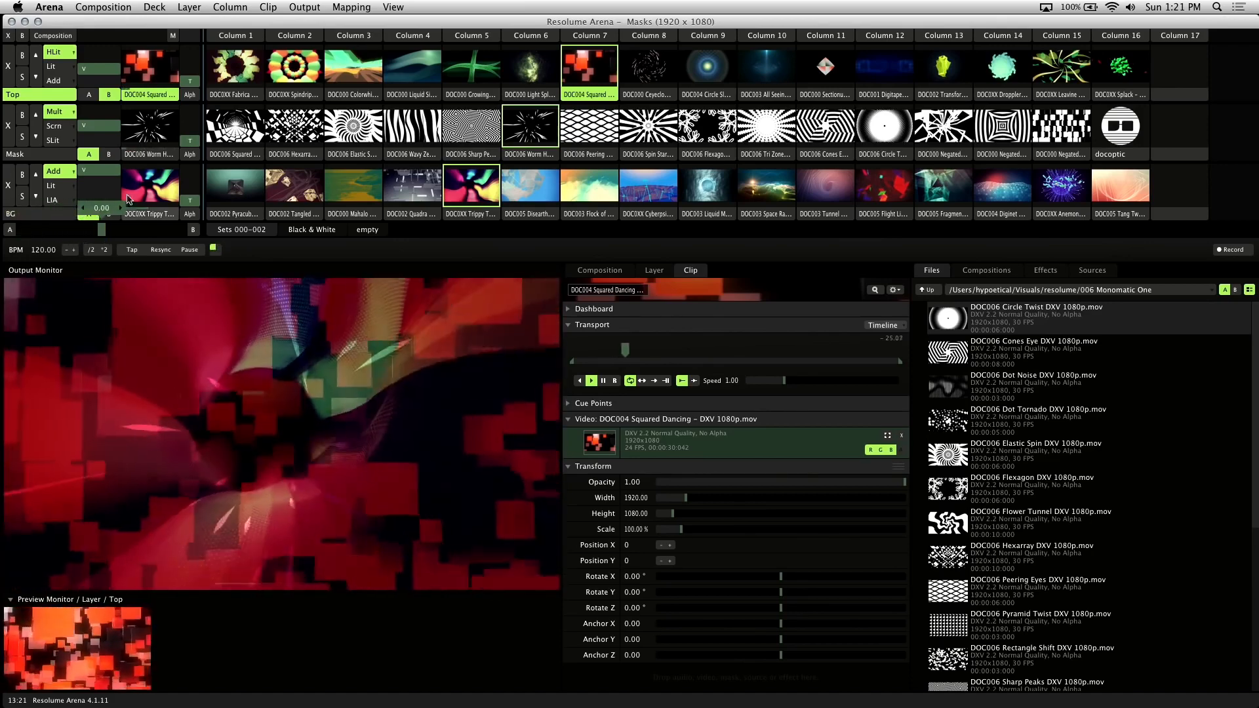
drag(105, 125, 105, 110)
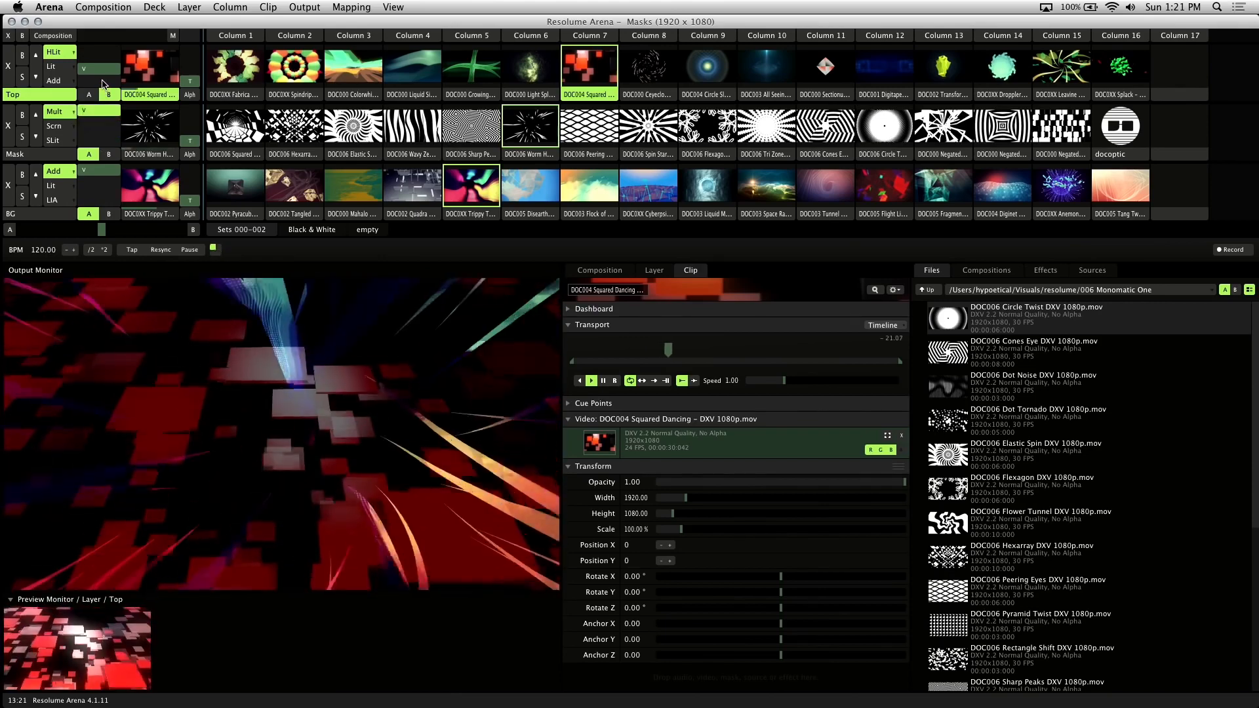
click(13, 67)
Return the Mask blend to Msk5, clear Mask and BG, and remove Top and BG crossfader assignments
click(66, 112)
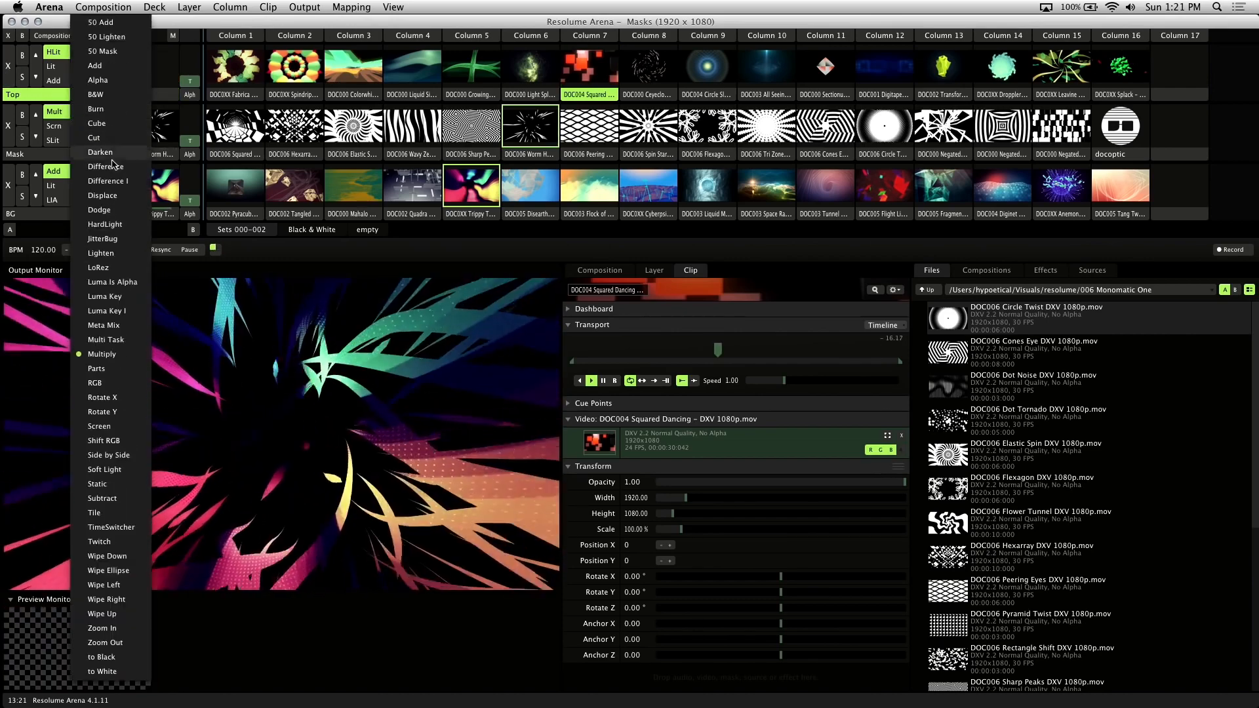
click(104, 51)
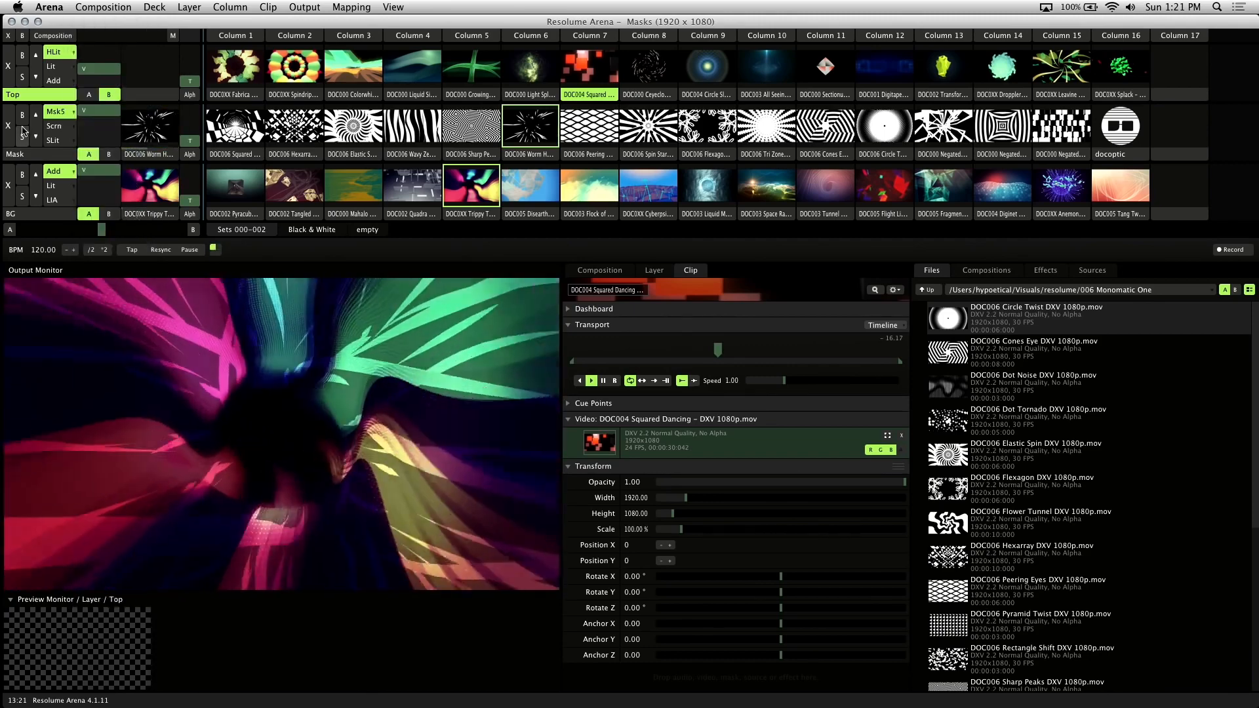
click(13, 187)
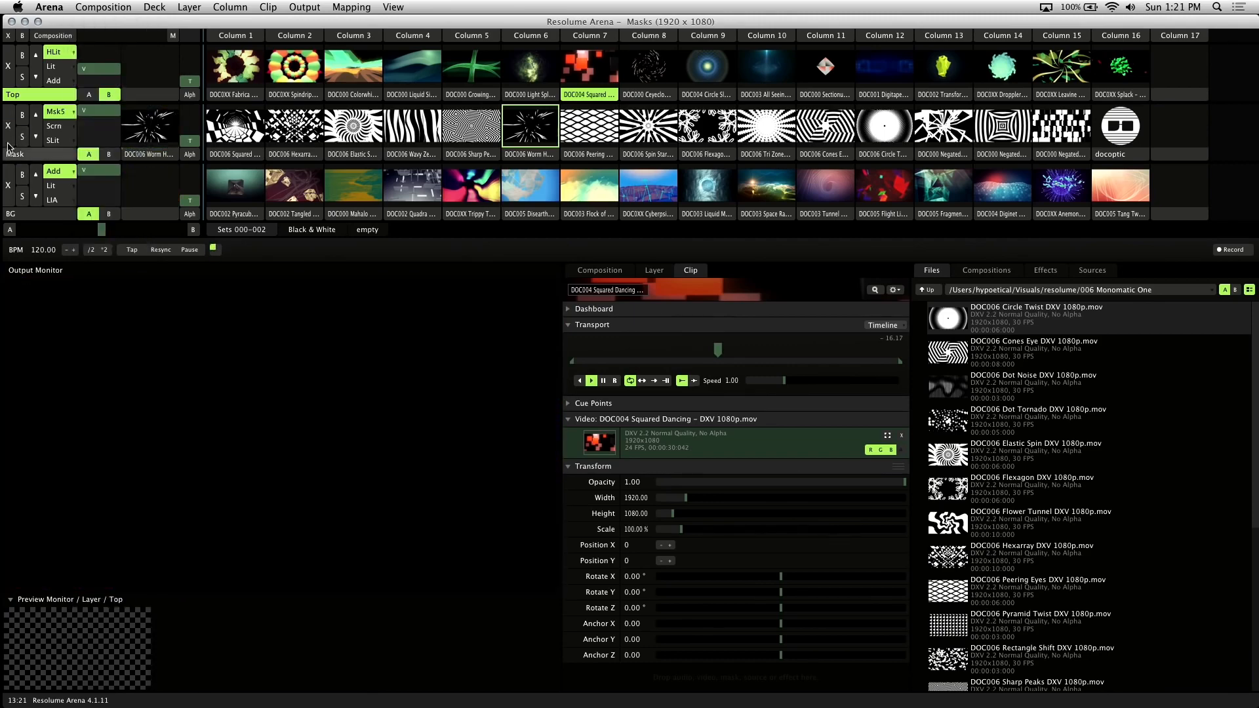
click(10, 135)
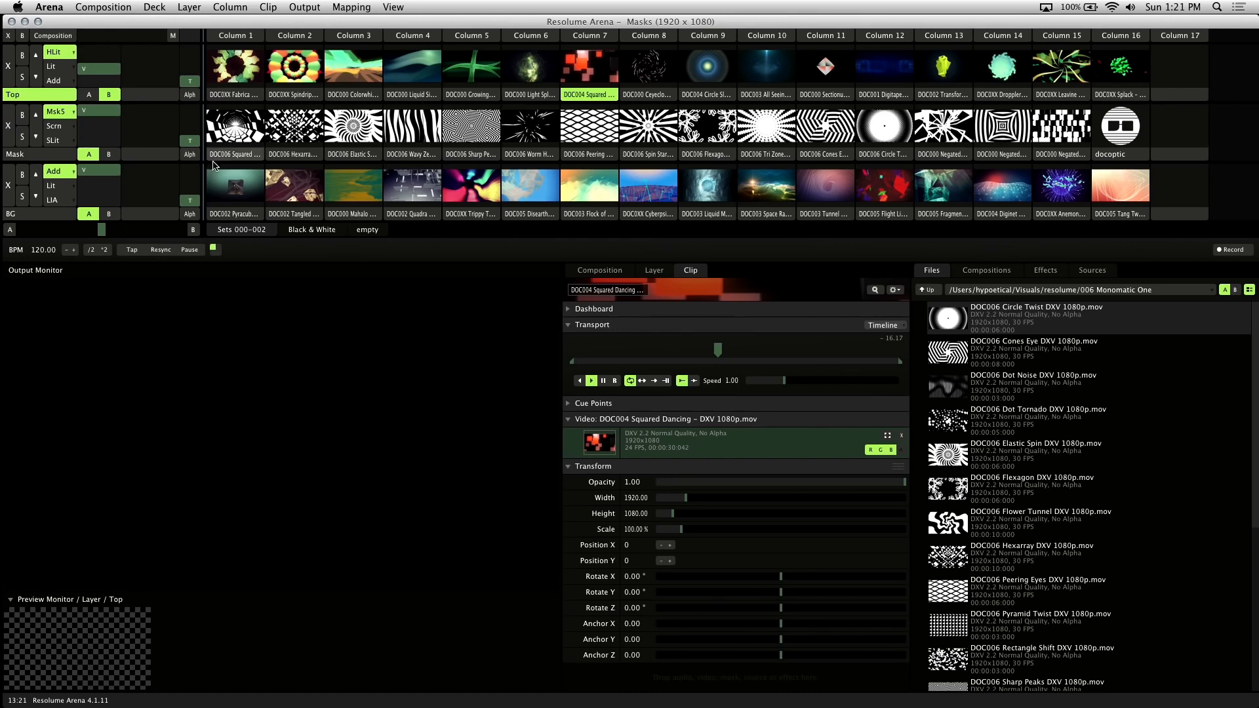
click(71, 156)
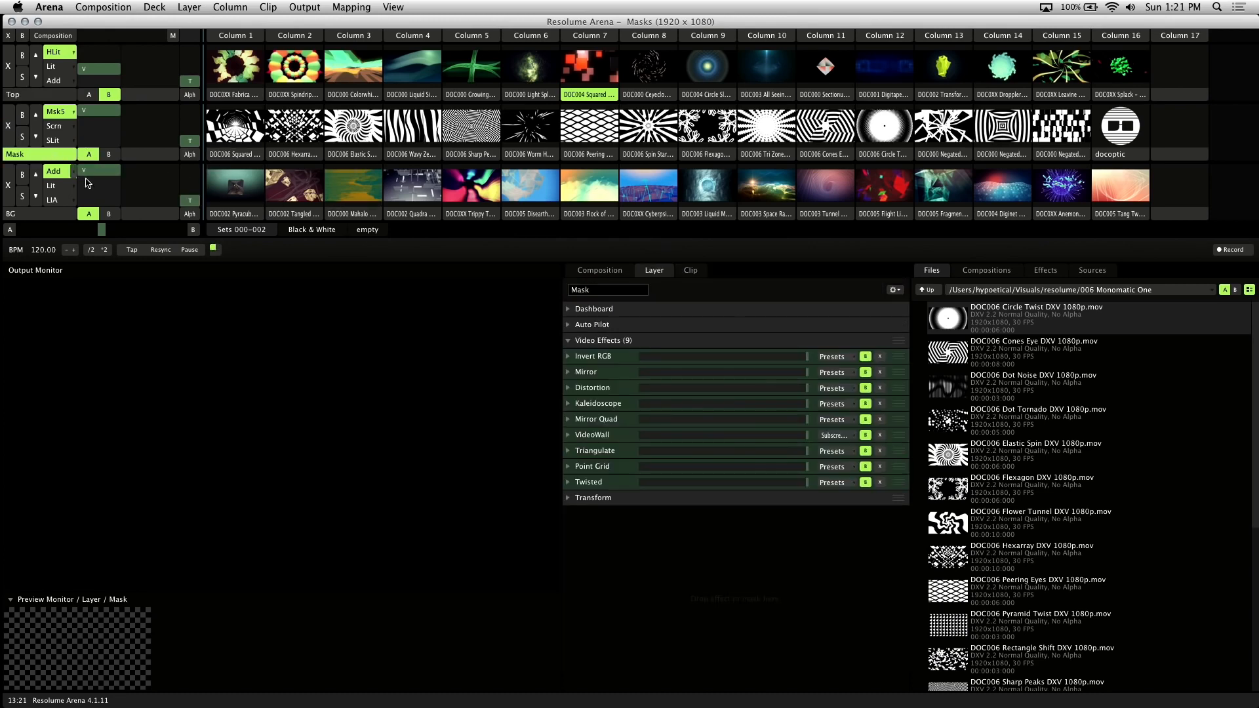
click(109, 94)
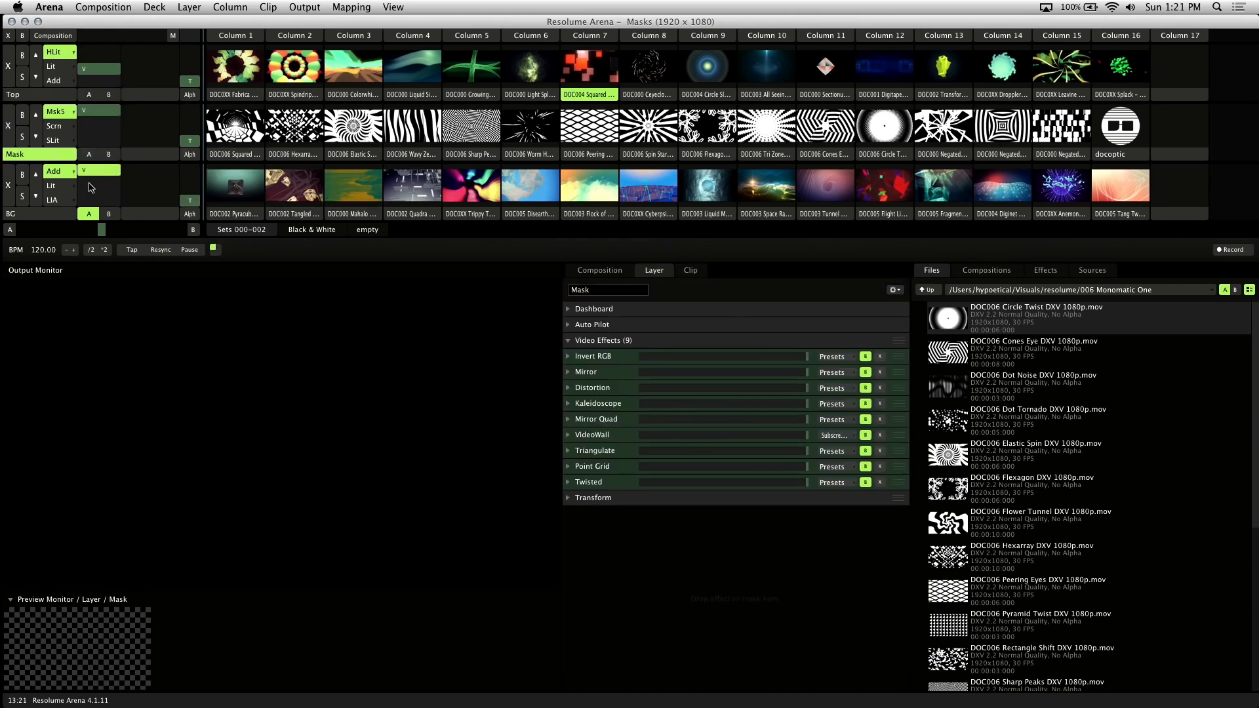
click(90, 214)
Play Hexarray on the Mask layer and Flock of Angles on the BG layer
click(307, 130)
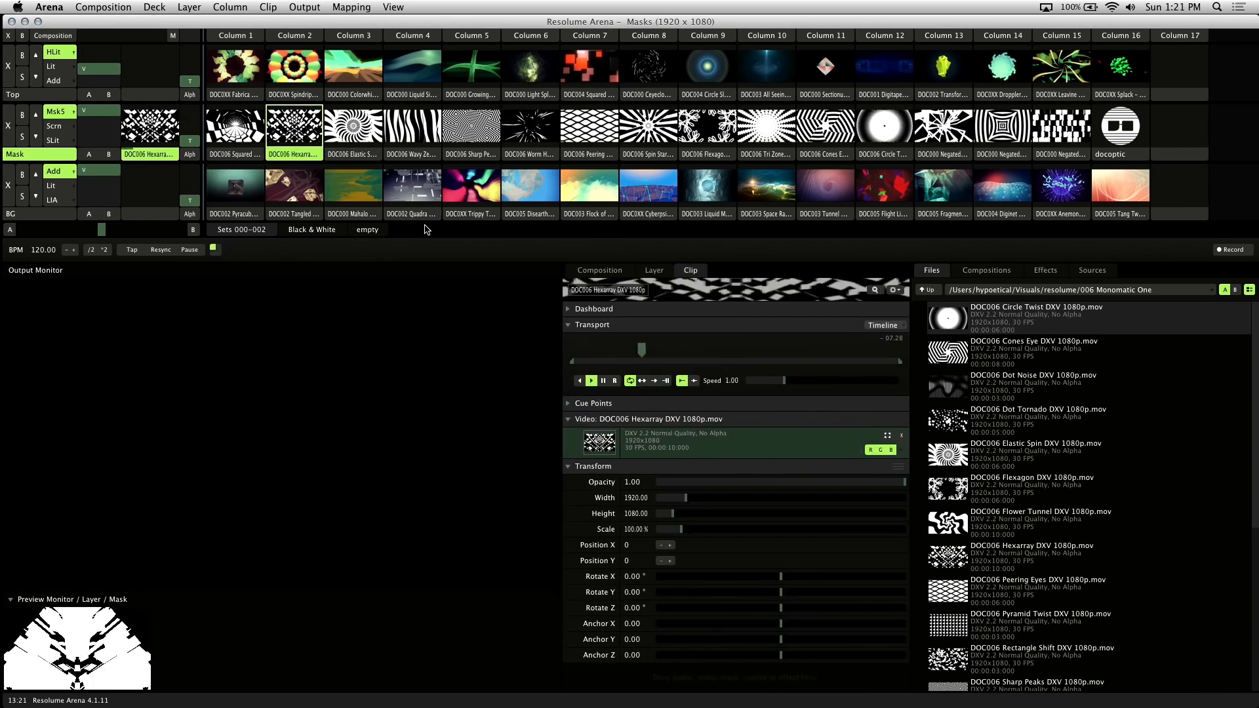
click(66, 219)
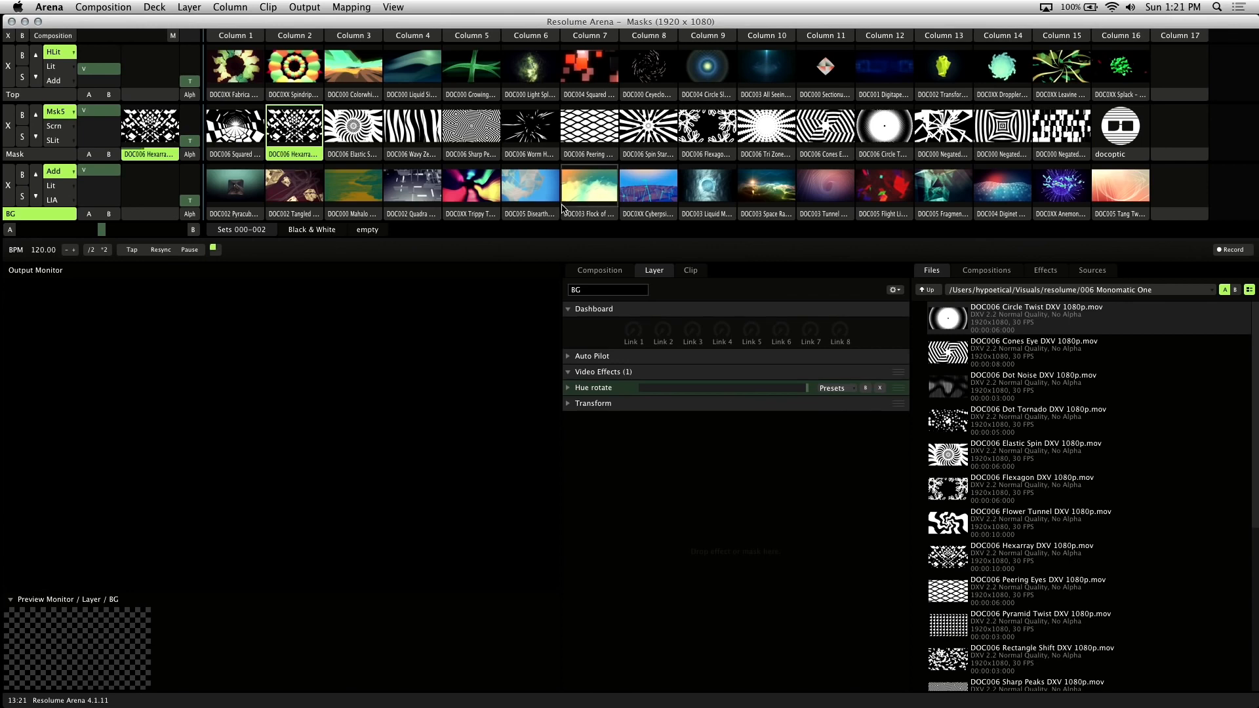
click(579, 195)
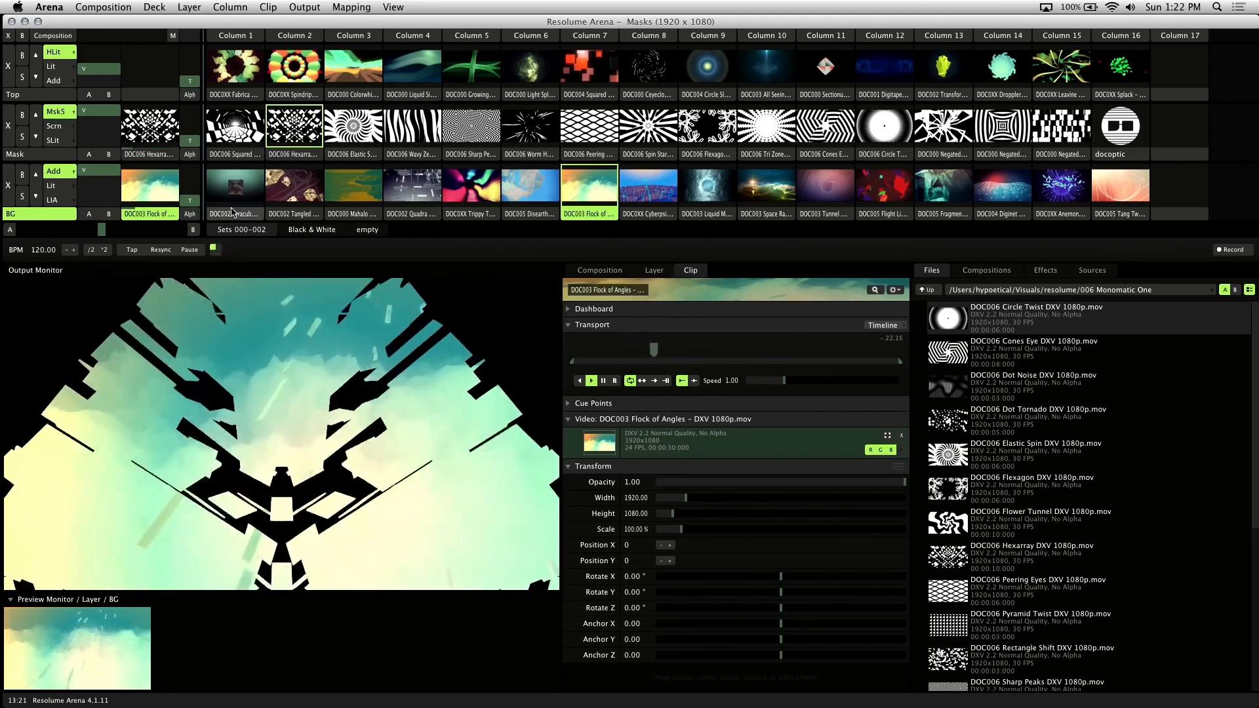
Toggle the Mask layer's Invert RGB off and on, bypass Mirror, then play Worm Hole as the mask
click(71, 157)
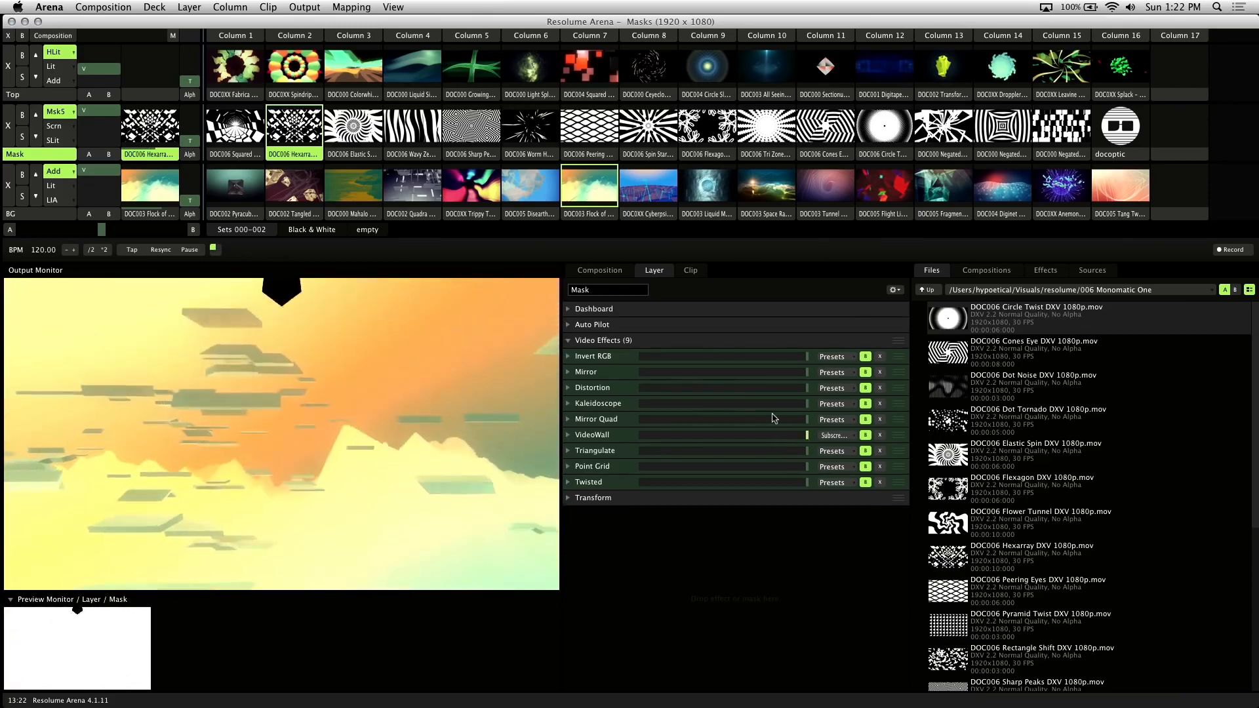
click(866, 356)
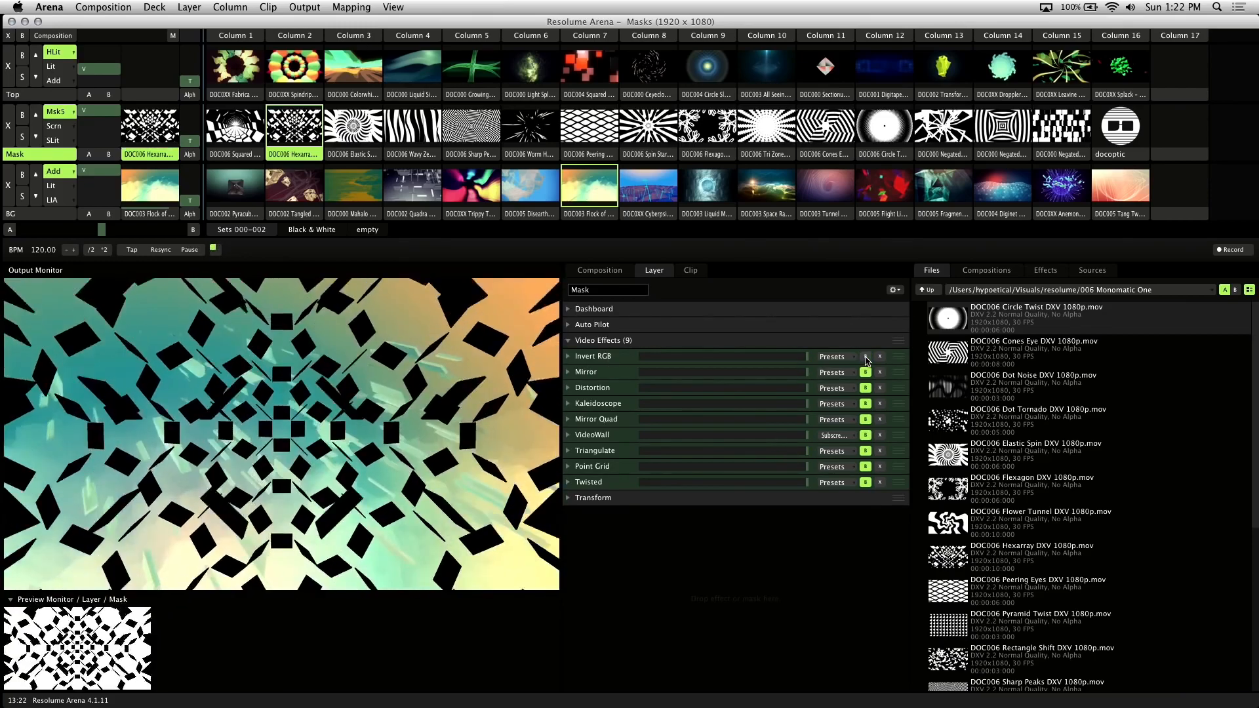
click(866, 356)
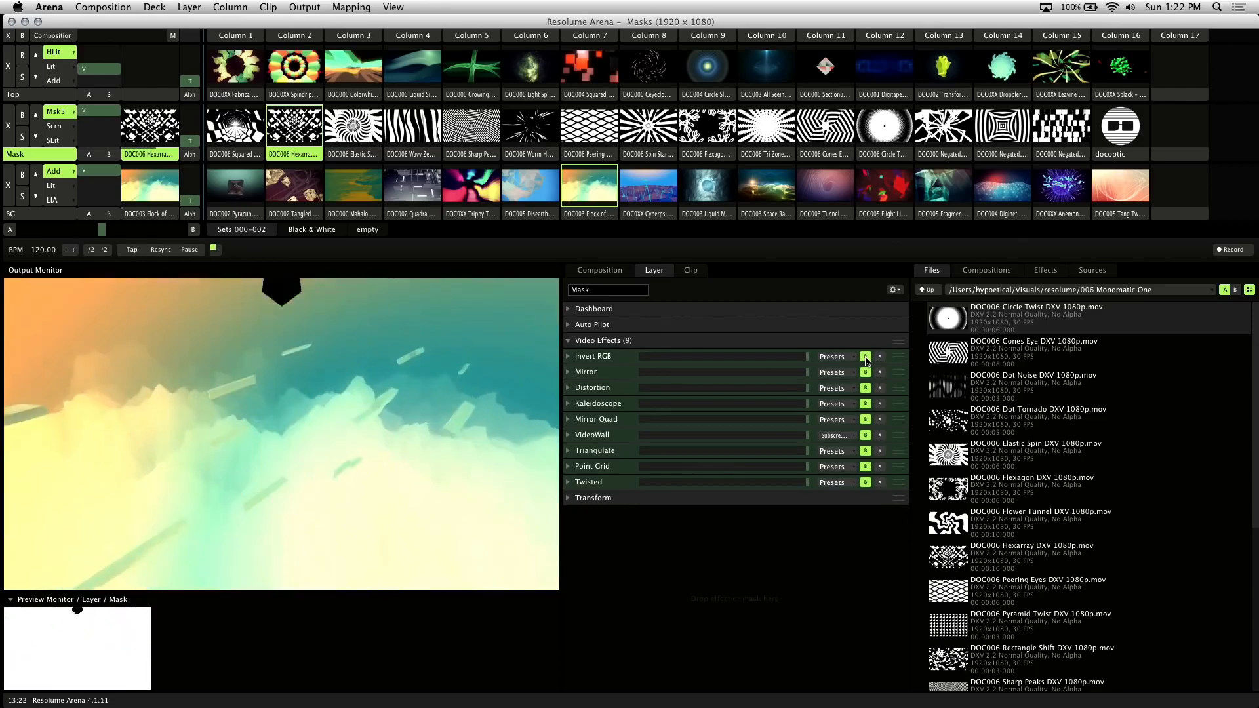
click(866, 372)
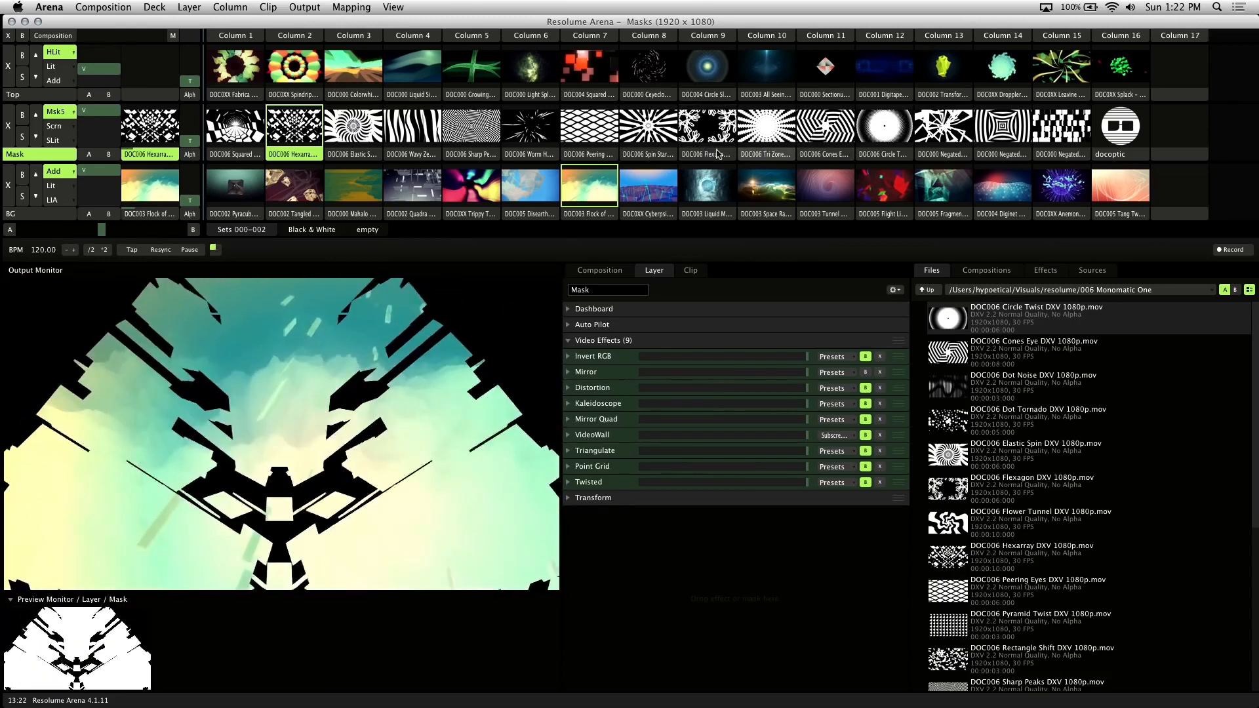
click(535, 128)
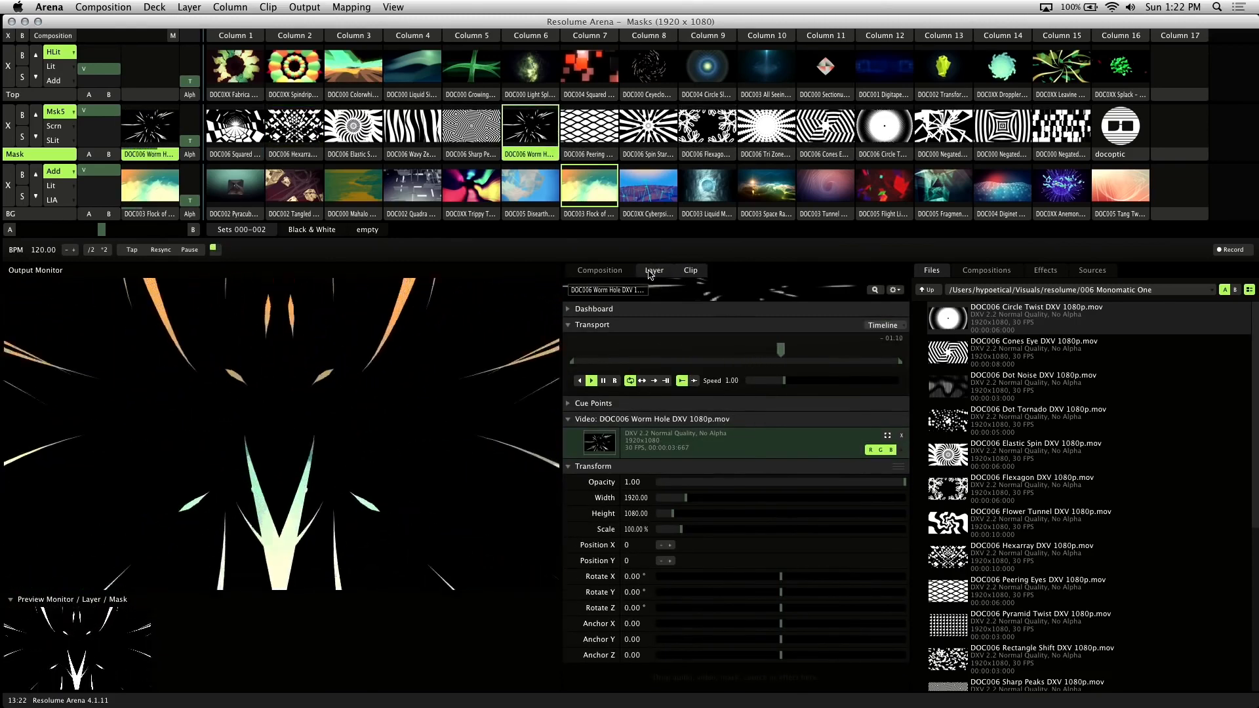
Bypass Triangulate on the Mask layer, then play Sharp Peaks, Flexagon and Negated E as masks
click(652, 271)
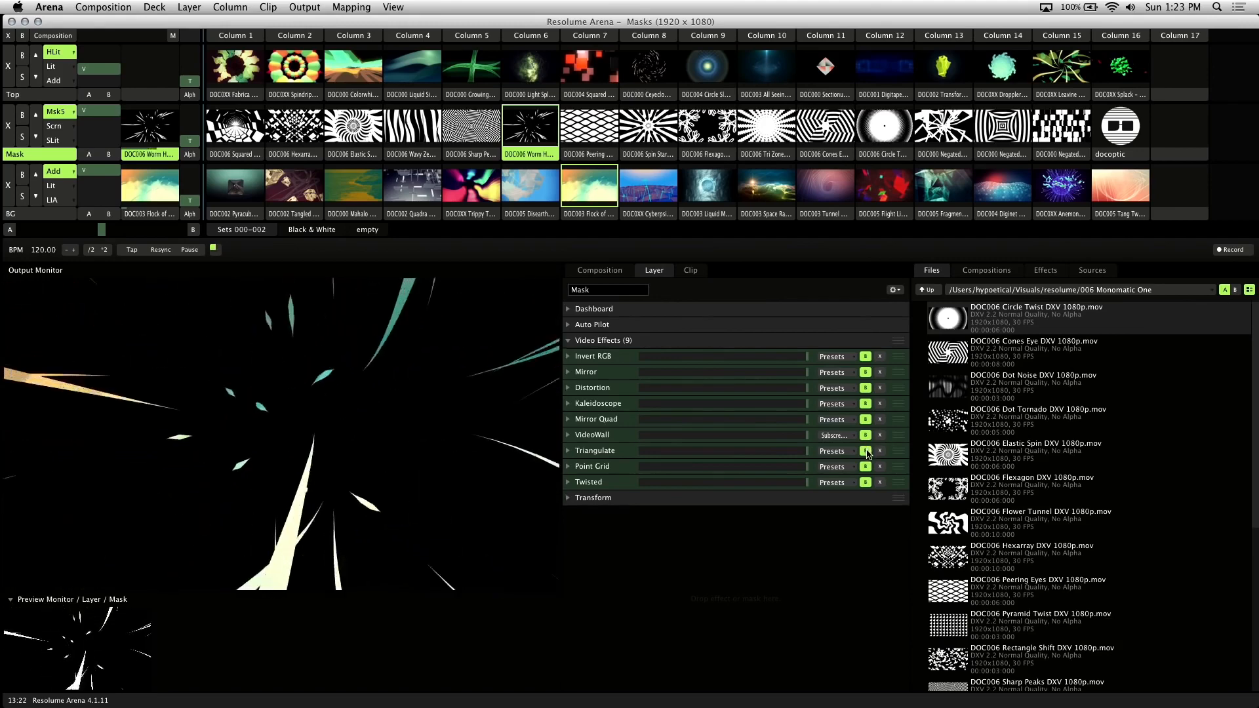
click(865, 452)
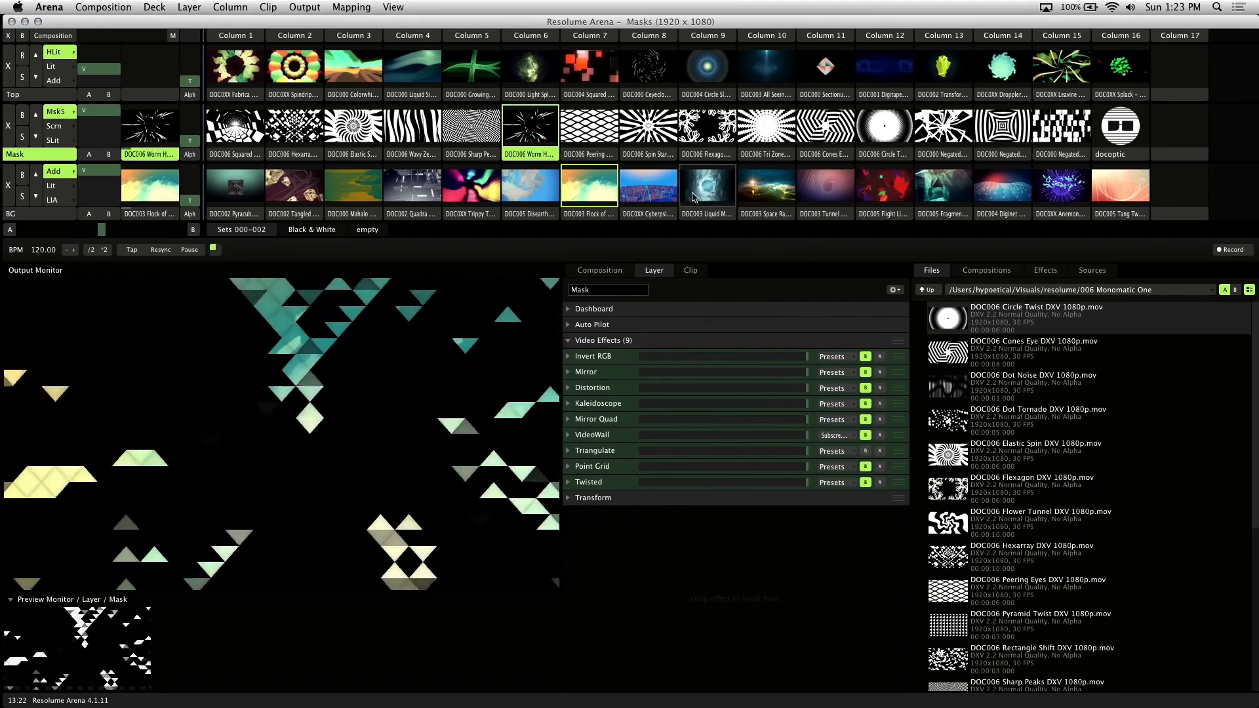
click(484, 126)
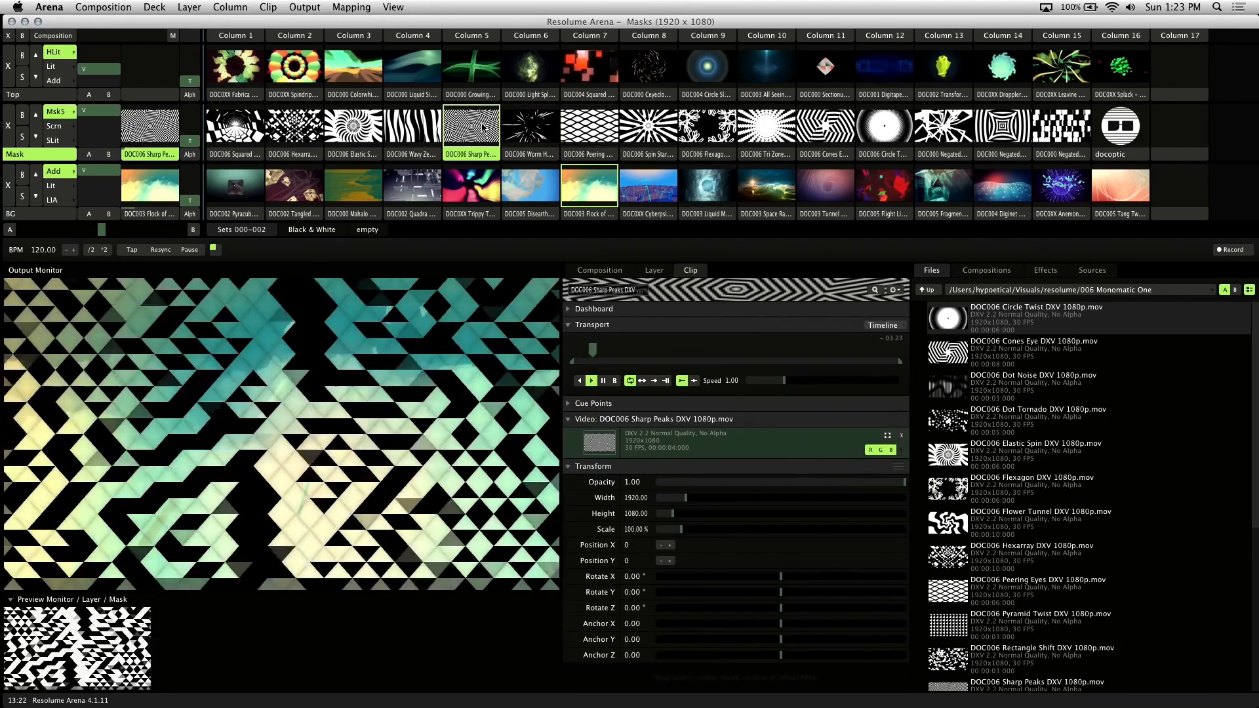
click(708, 126)
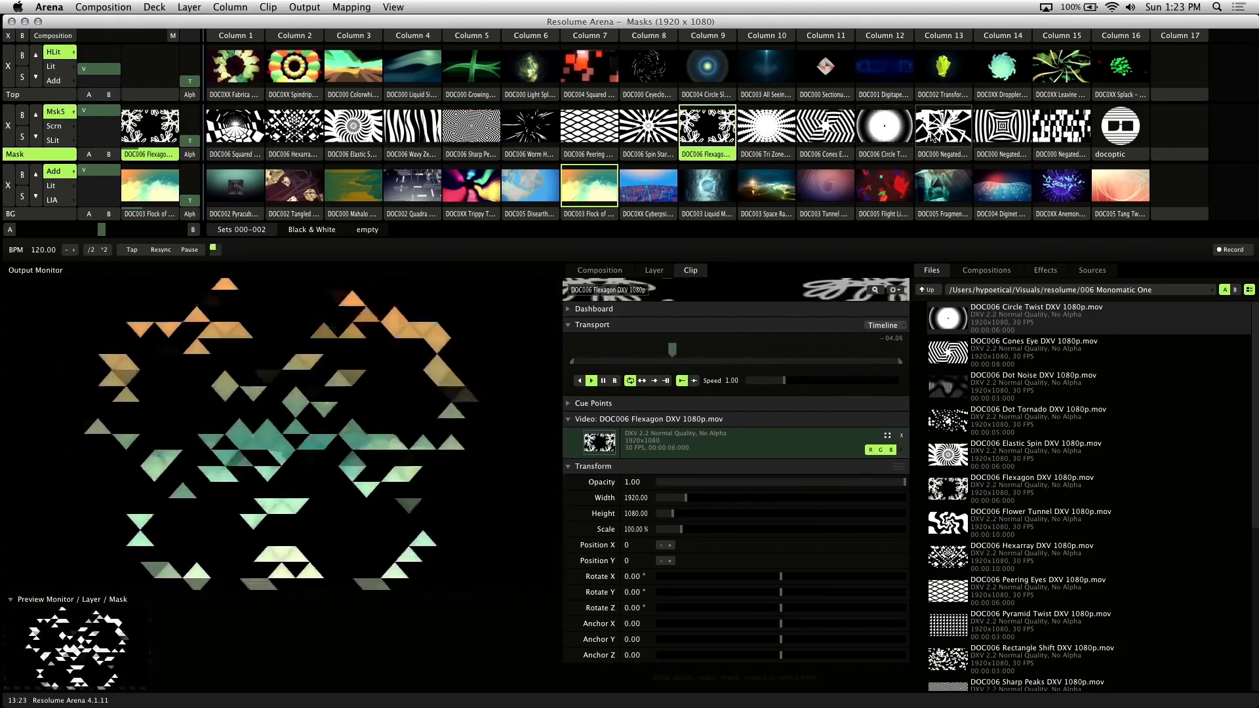
click(944, 134)
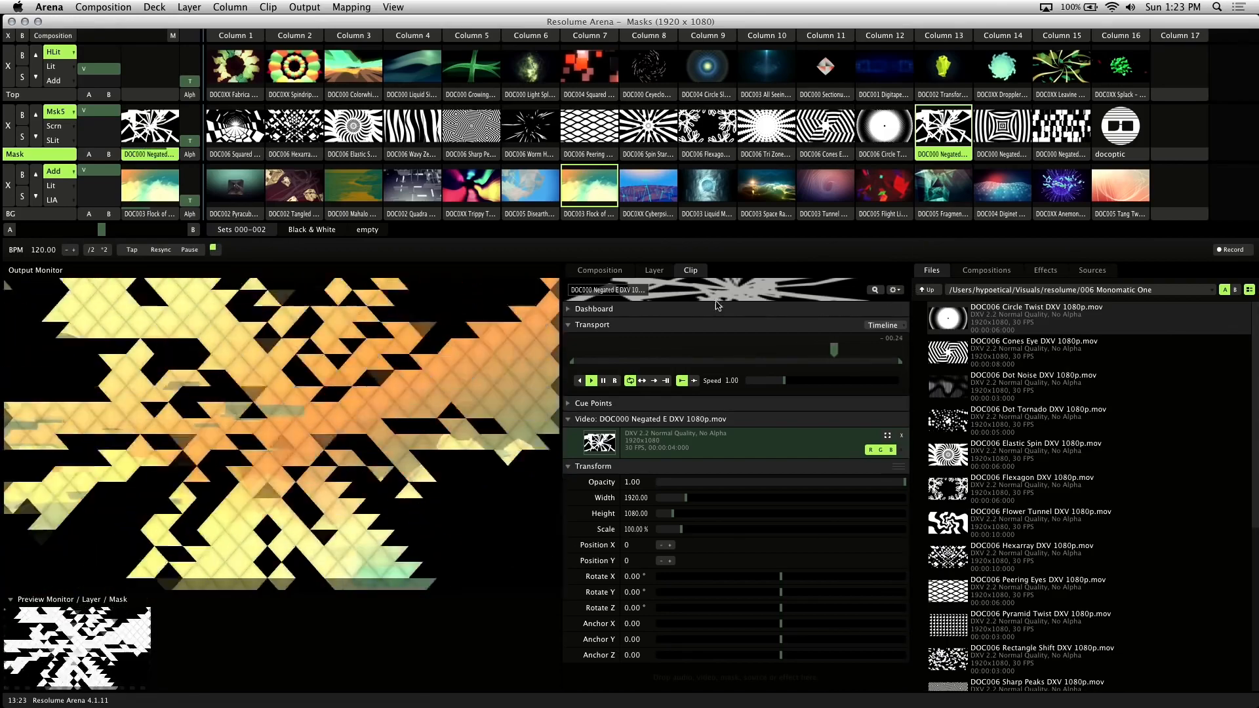
click(653, 270)
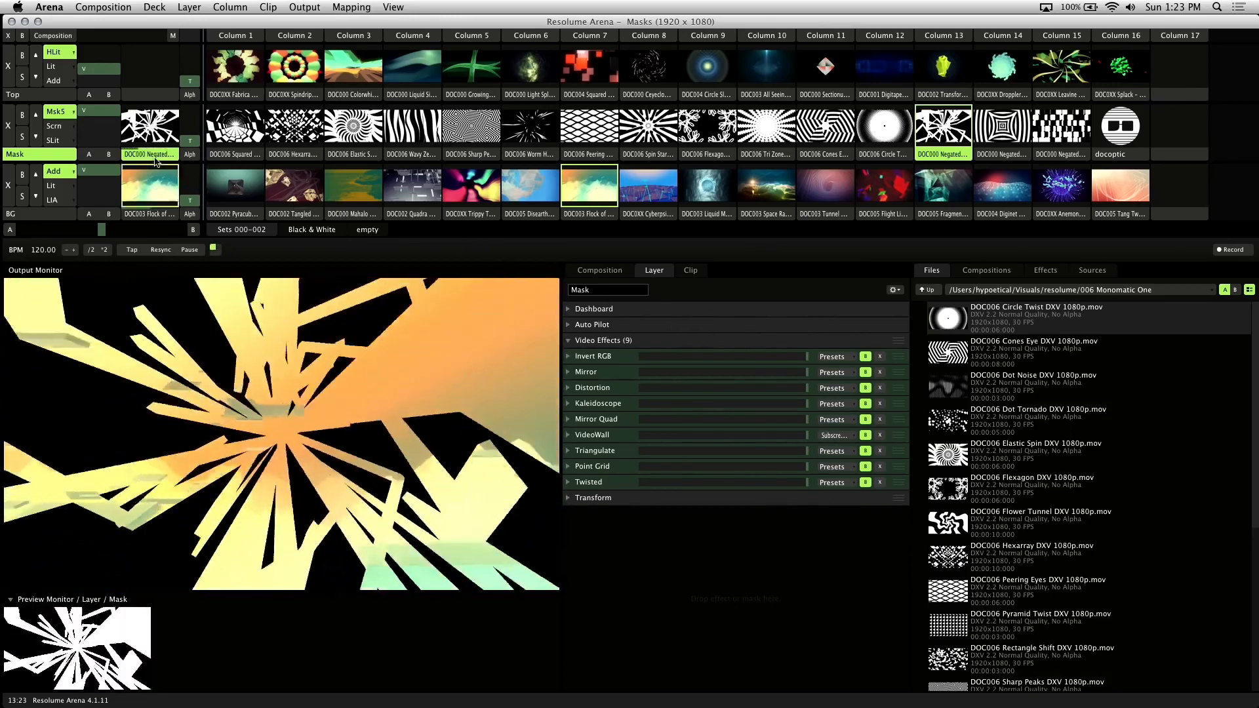
Clear the Mask and BG layers and launch the diamond Sectionull C clip as the mask
click(8, 126)
click(8, 184)
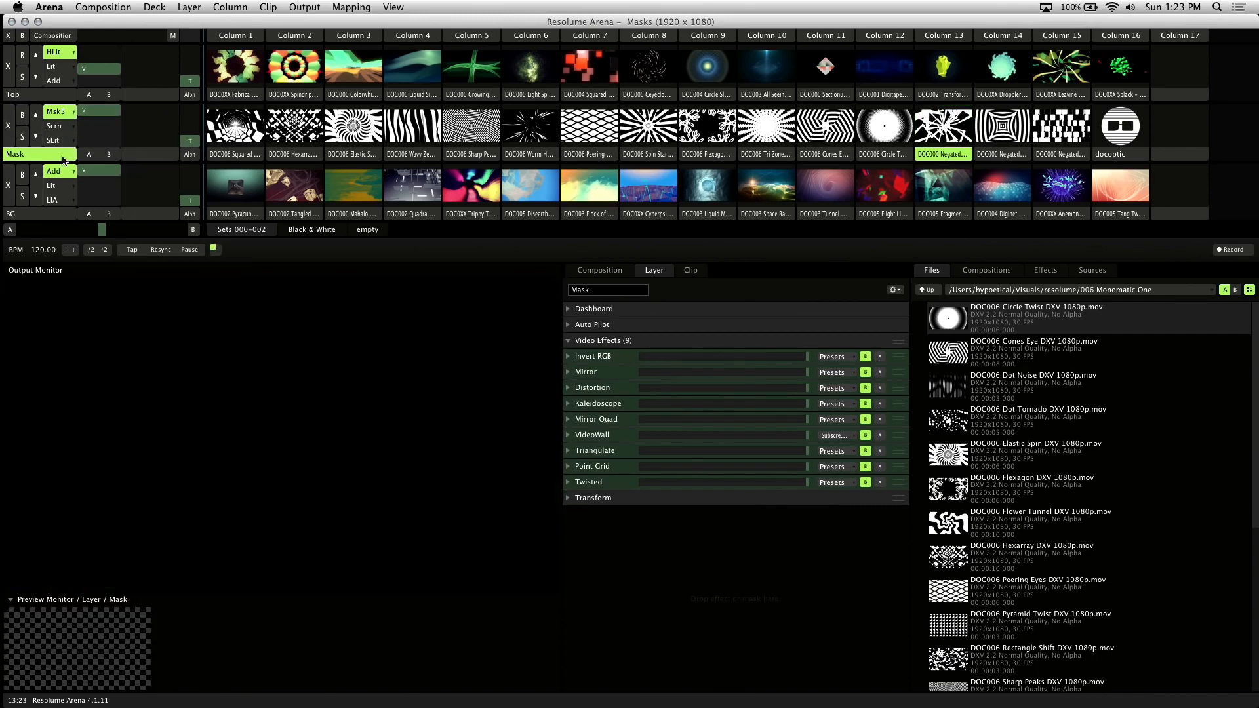
click(820, 77)
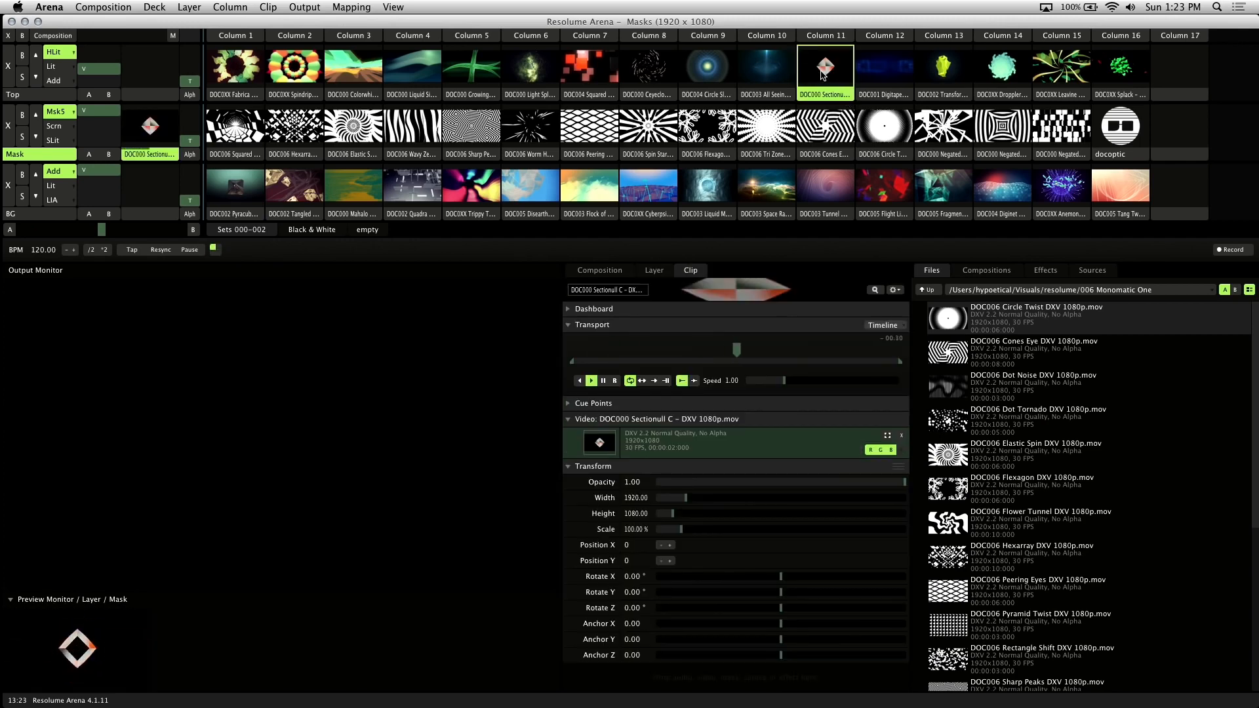
Play the Quadra clip on the BG layer, then reselect the Mask layer
click(72, 214)
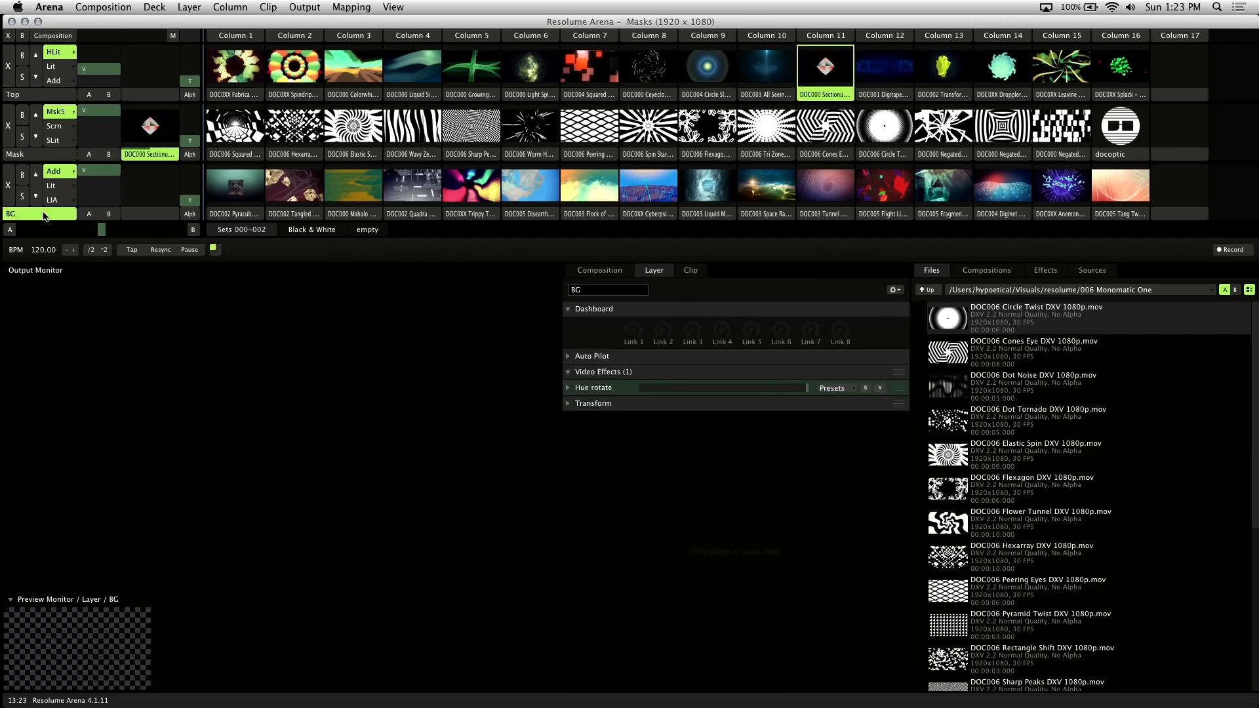
click(416, 194)
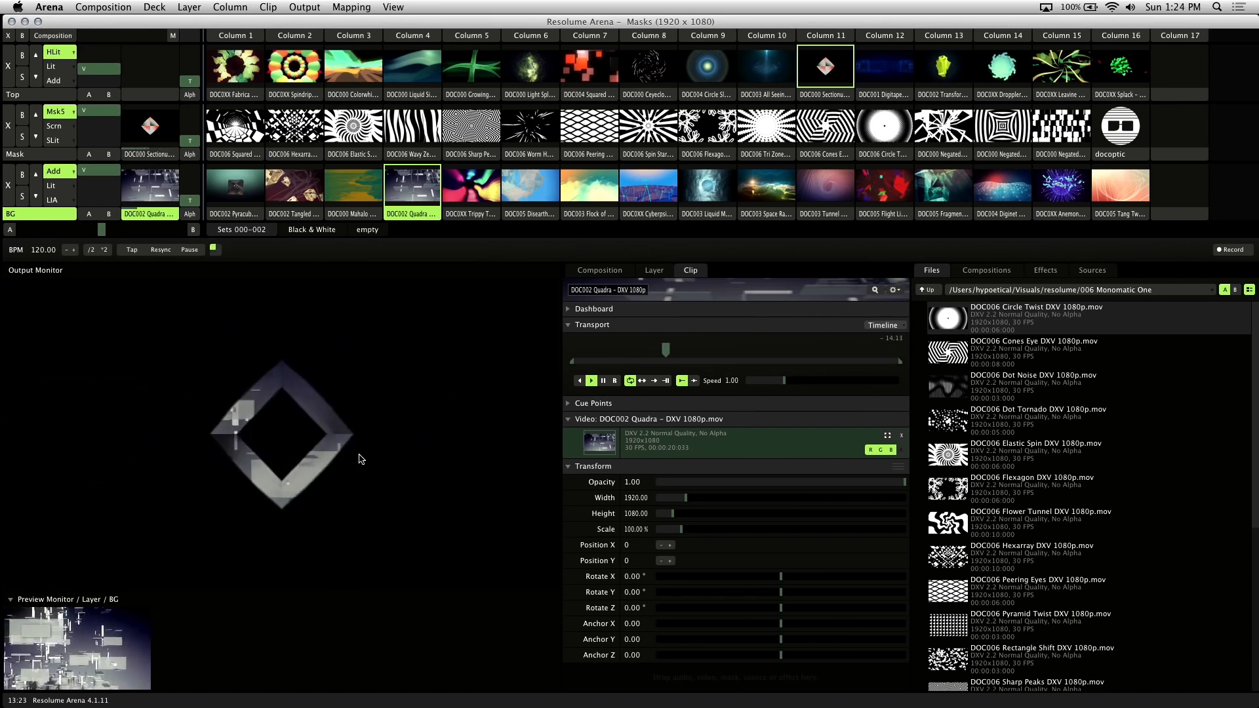
click(26, 154)
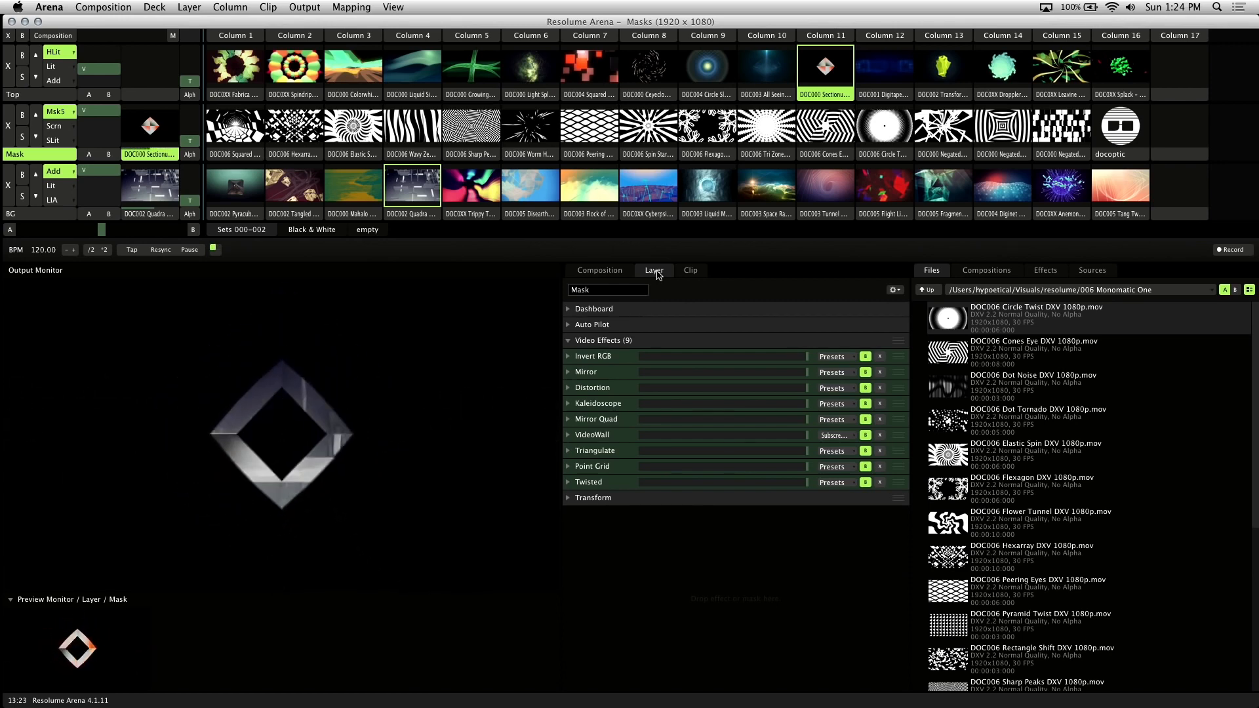
Add Bright.Contrast to the Mask layer with Brightness 0.47 and Contrast 0.73
click(1042, 271)
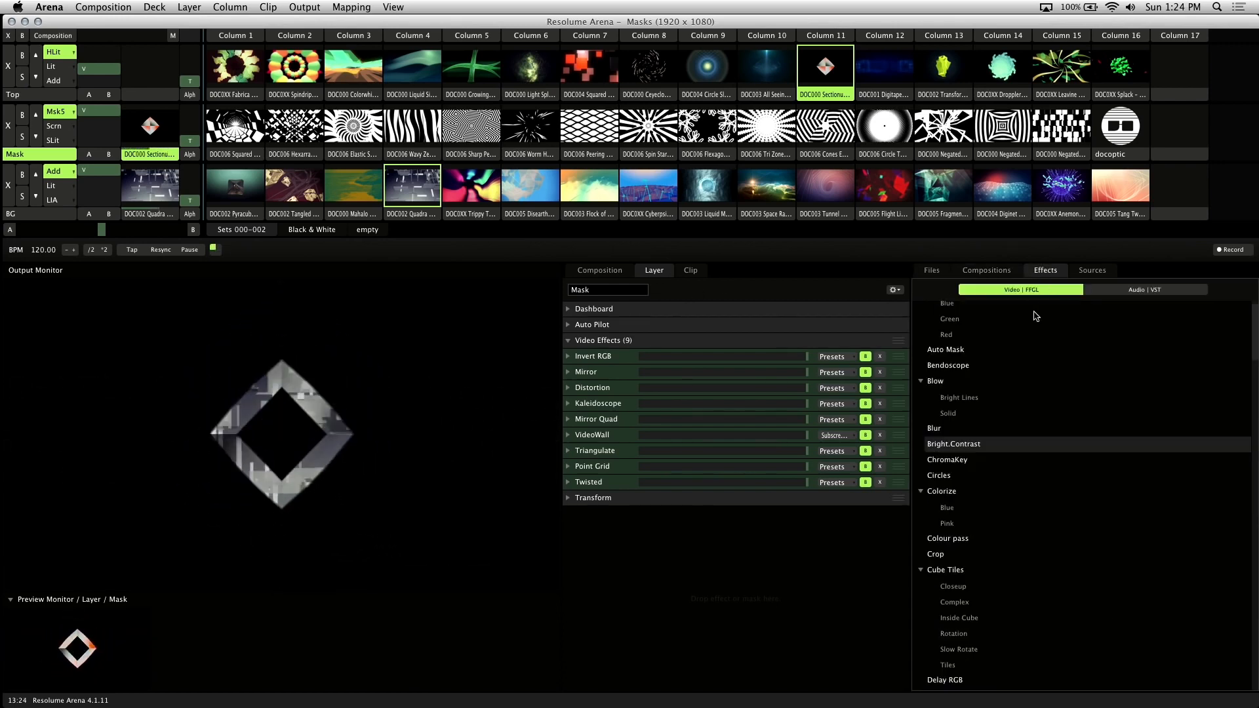
drag(967, 448, 722, 356)
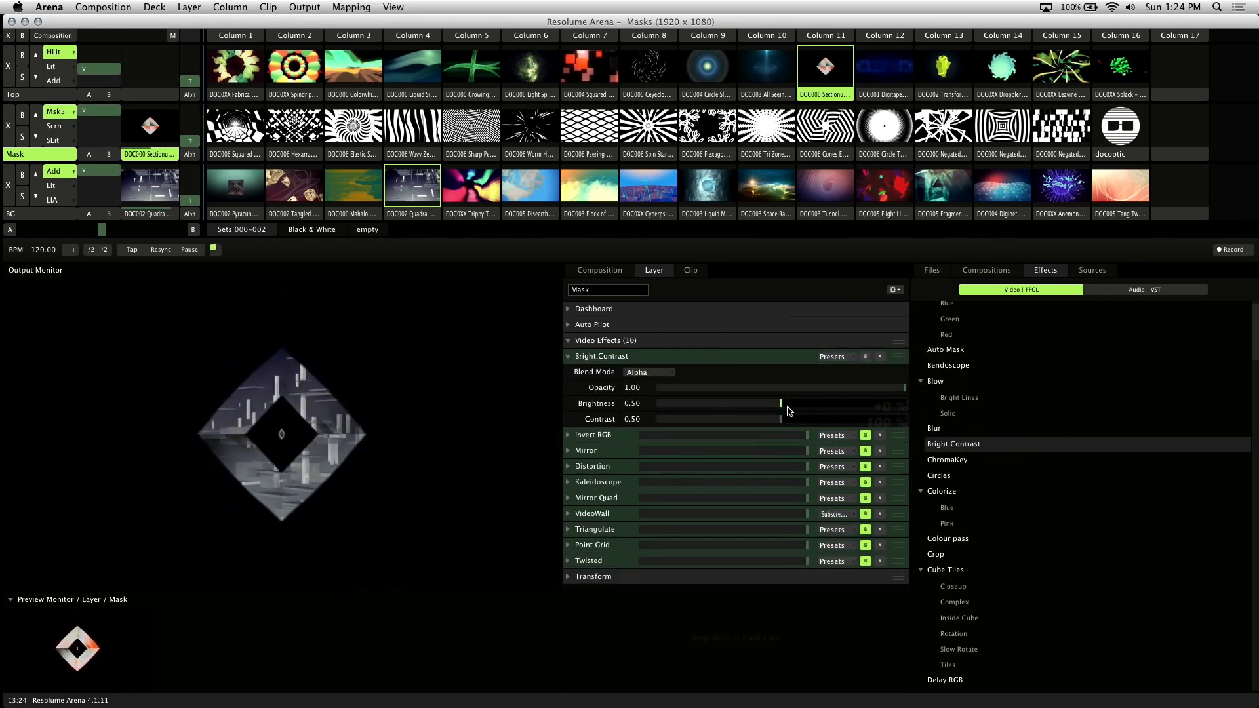
mouse_move(789, 408)
mouse_down()
mouse_move(847, 423)
mouse_move(775, 410)
mouse_up()
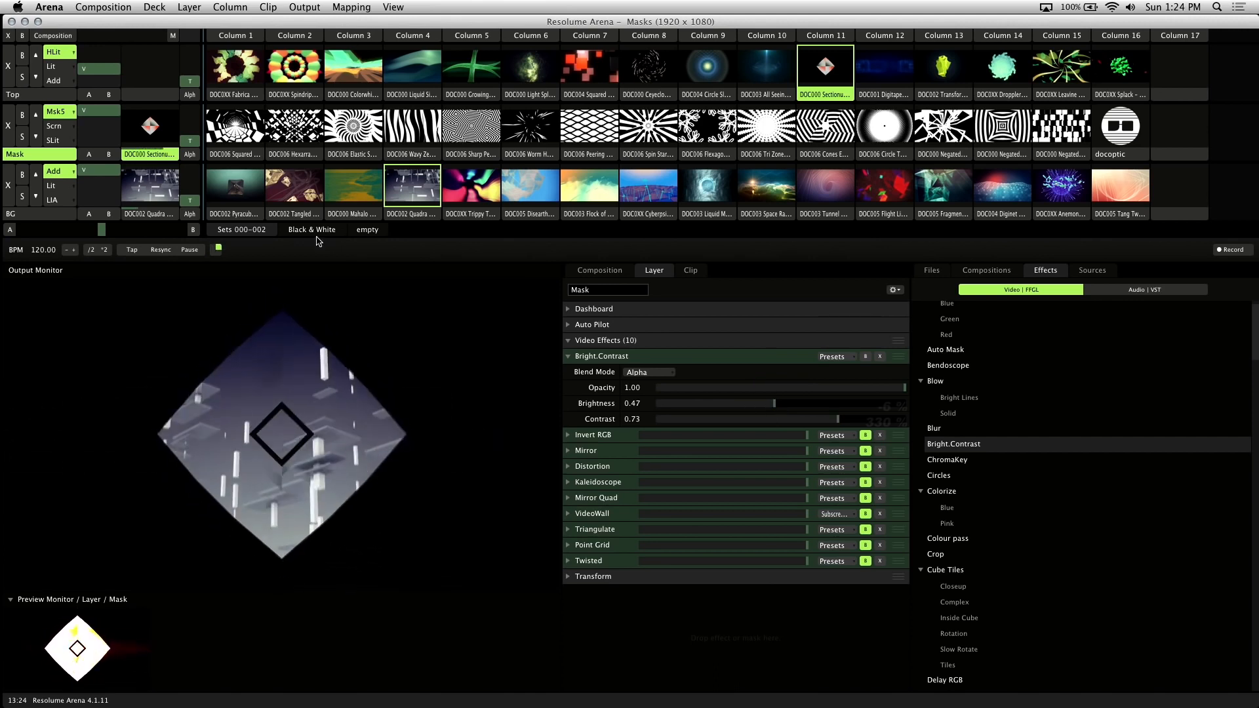
Bypass the Bright.Contrast effect and launch the Droppler clip as the mask
click(866, 357)
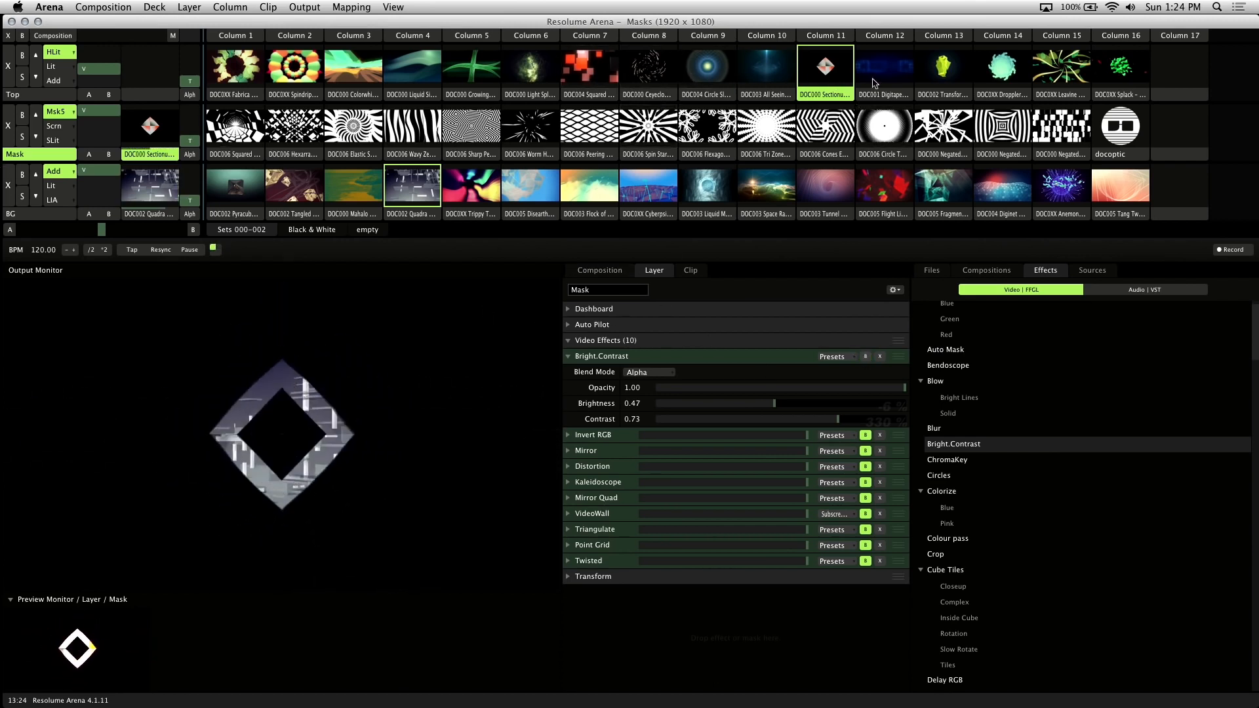
click(1008, 71)
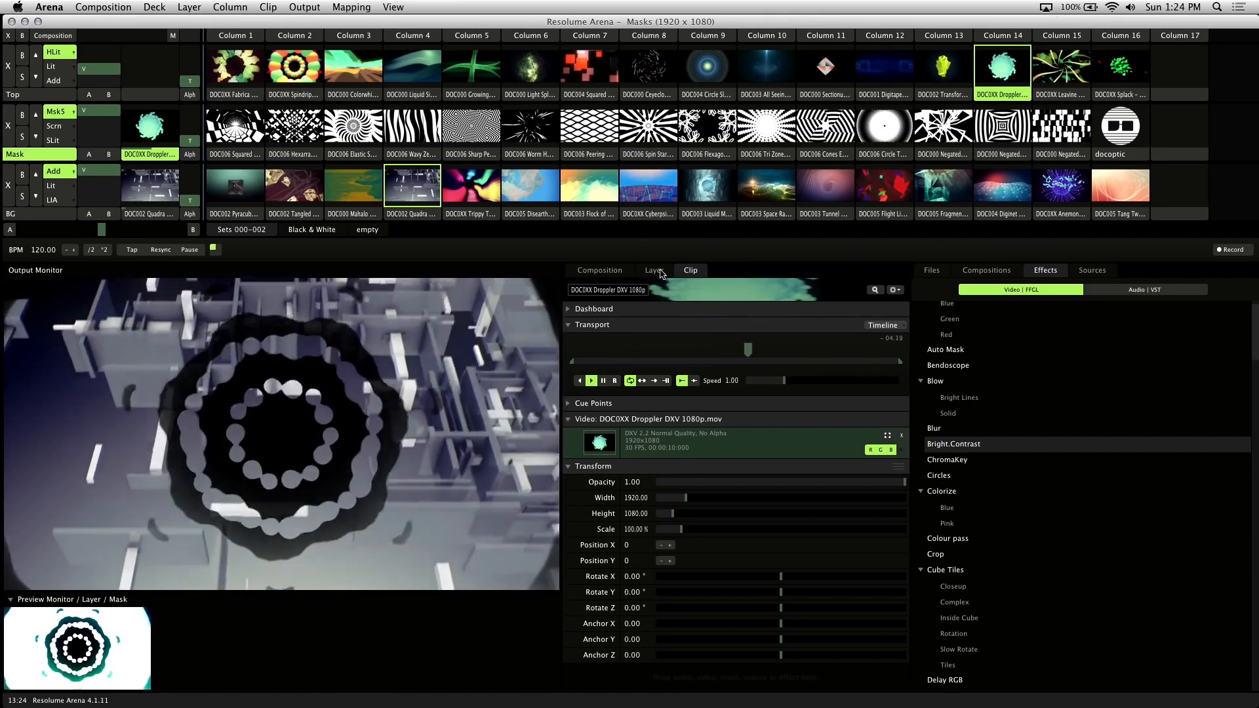
Nudge the Mask layer's Bright.Contrast brightness slightly, then delete that effect
click(654, 270)
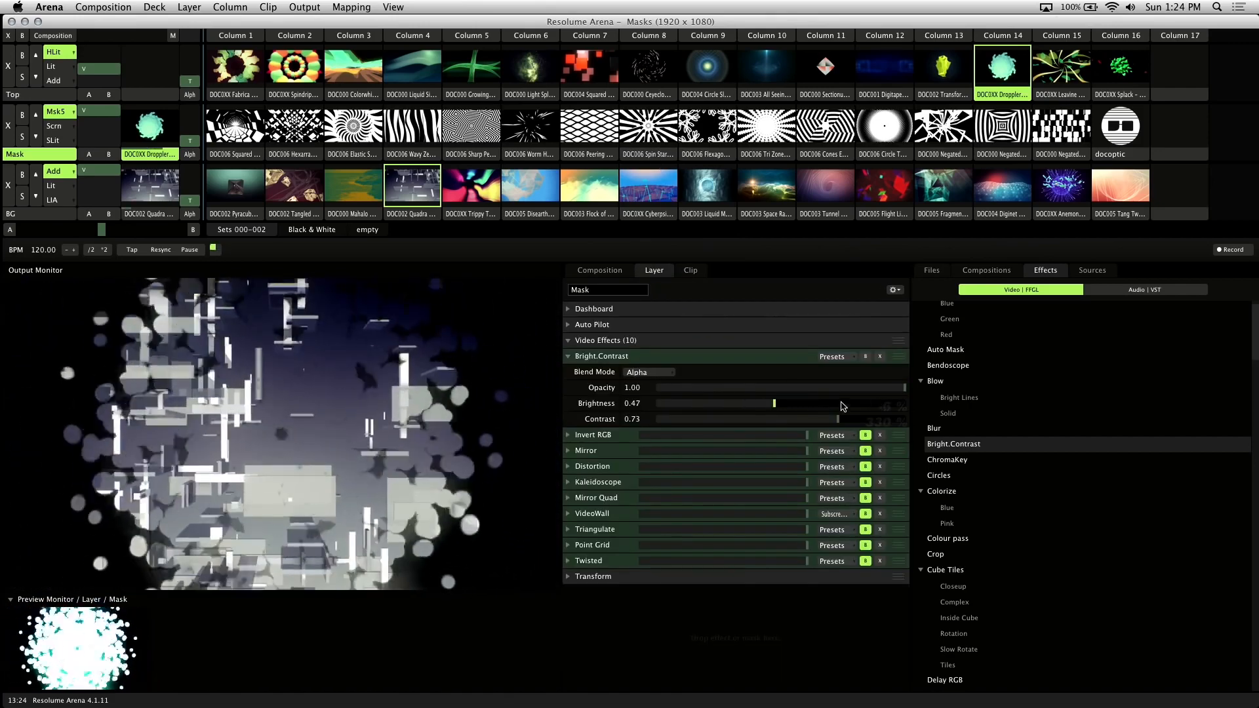
drag(782, 403, 777, 404)
mouse_move(846, 422)
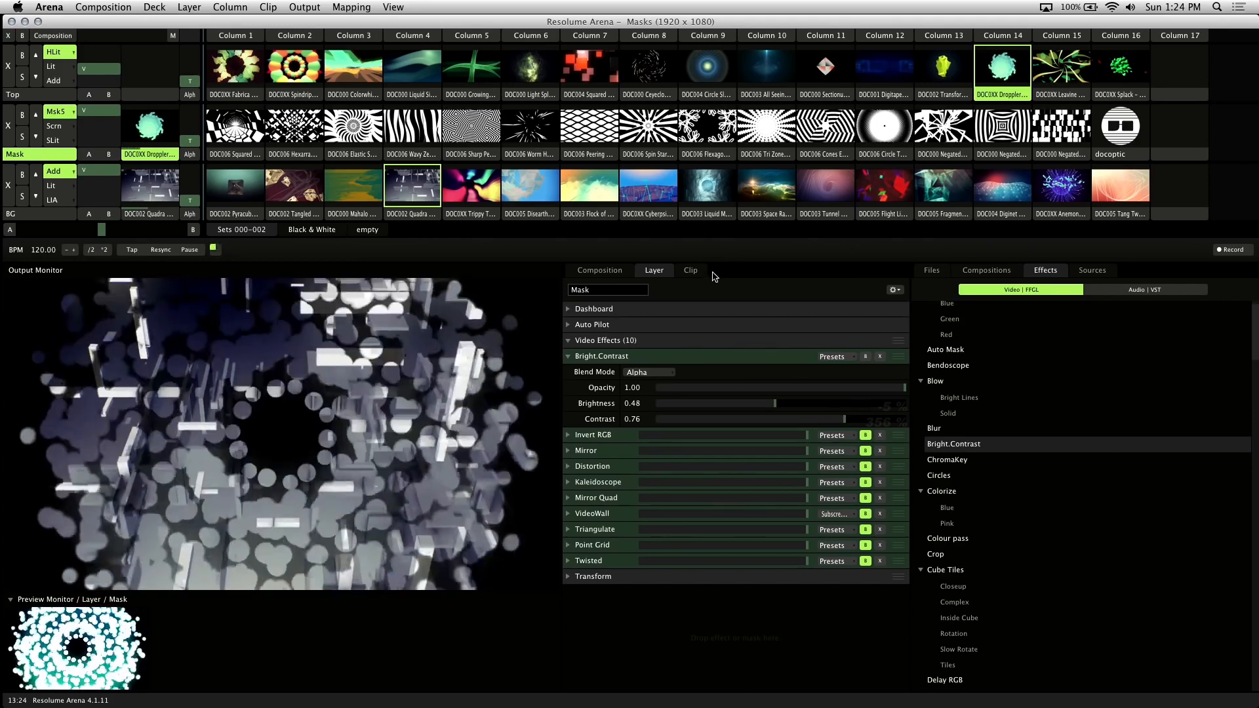
click(880, 358)
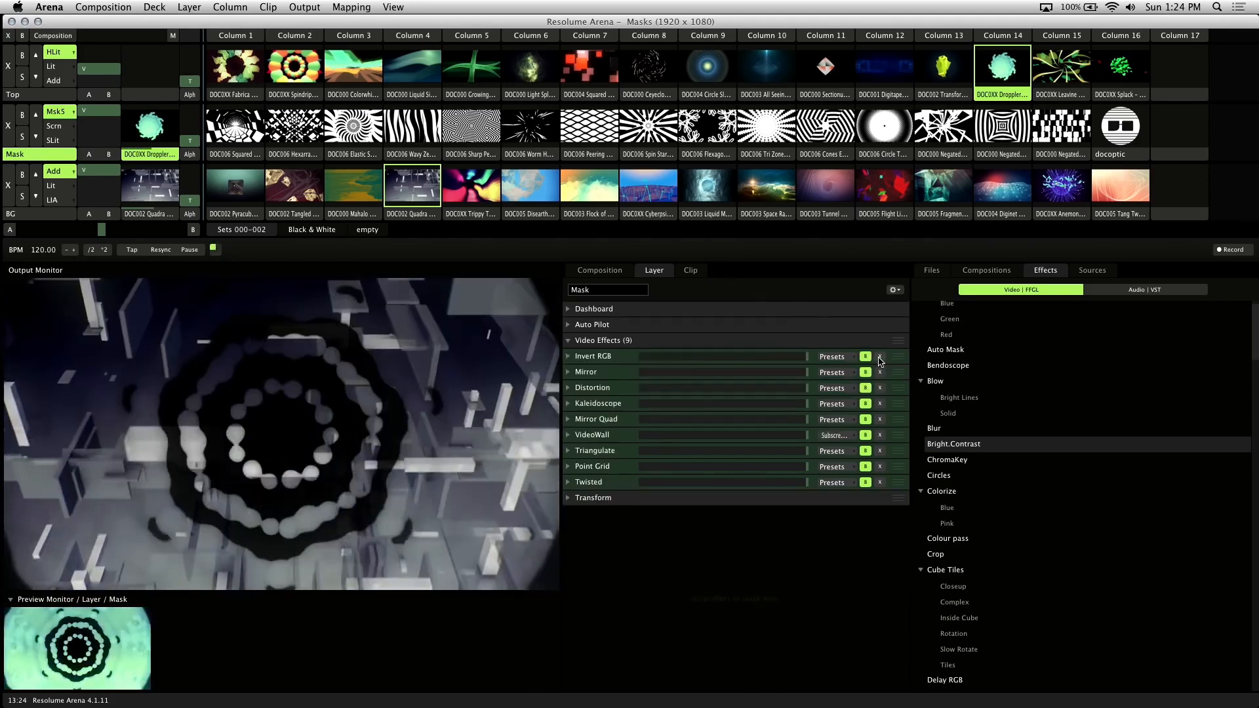